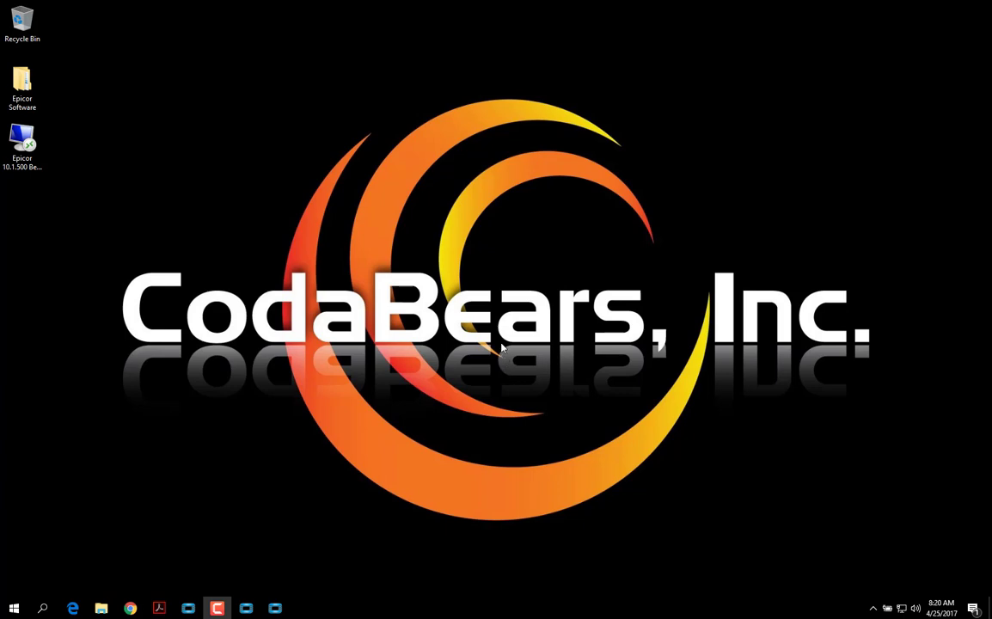
Log in to Epicor ERP 10 with the admin account's user name and password
left_click(275, 607)
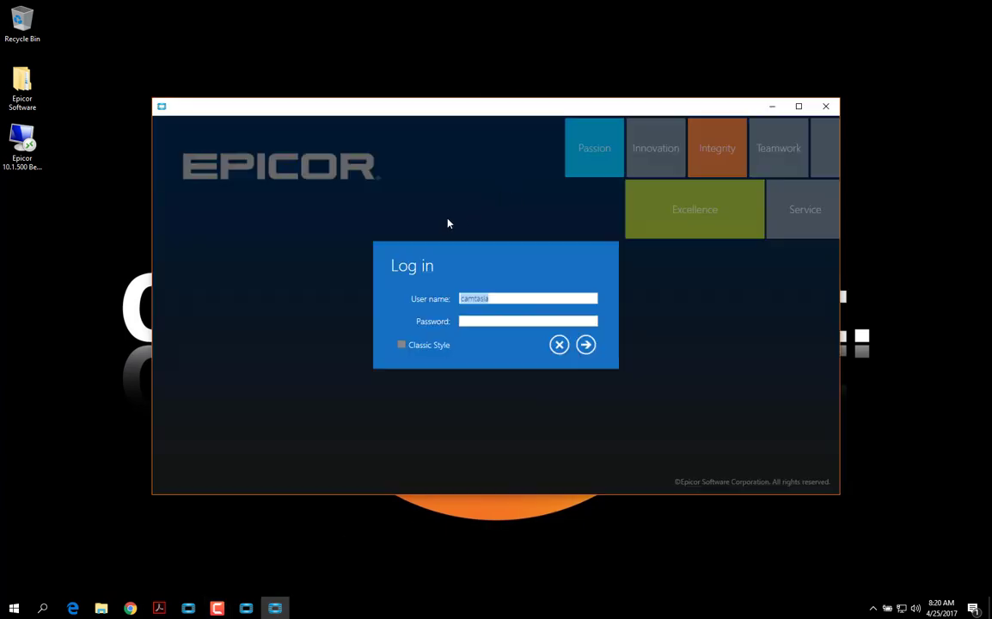
type("epicor")
key("Tab")
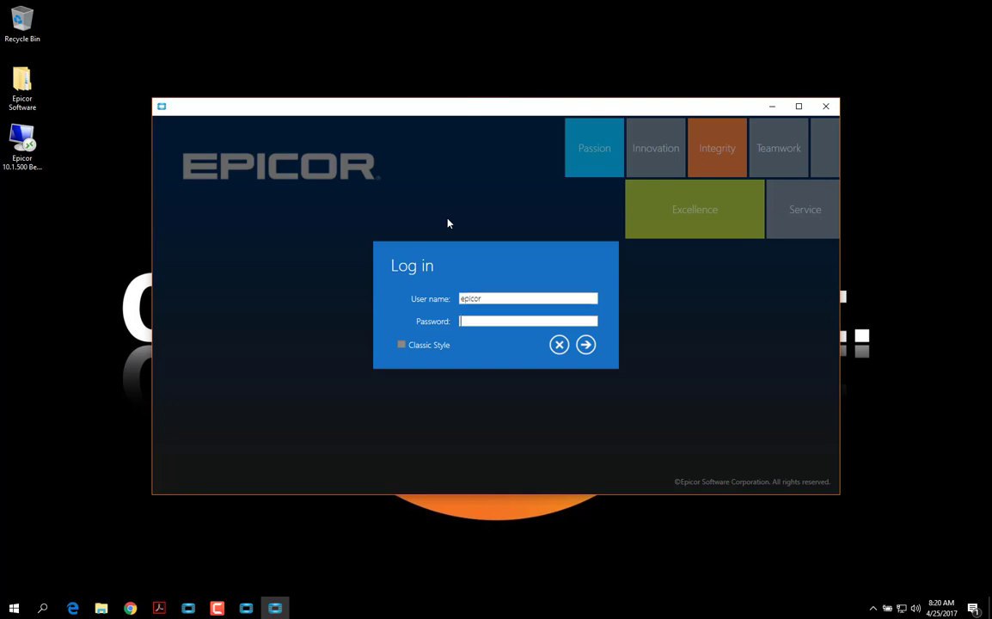
type("epicor")
key("Return")
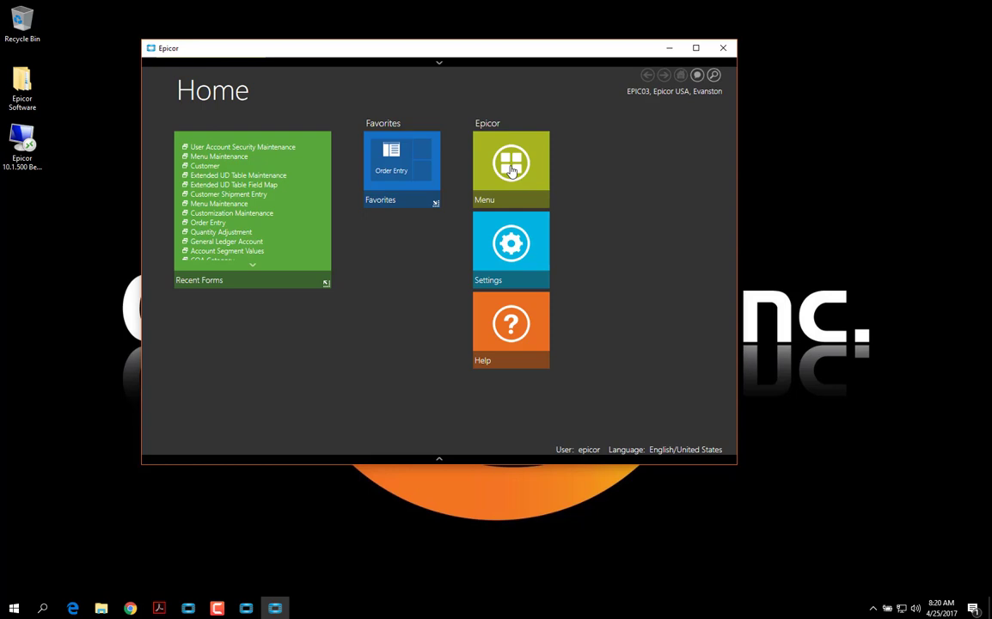
left_click(274, 148)
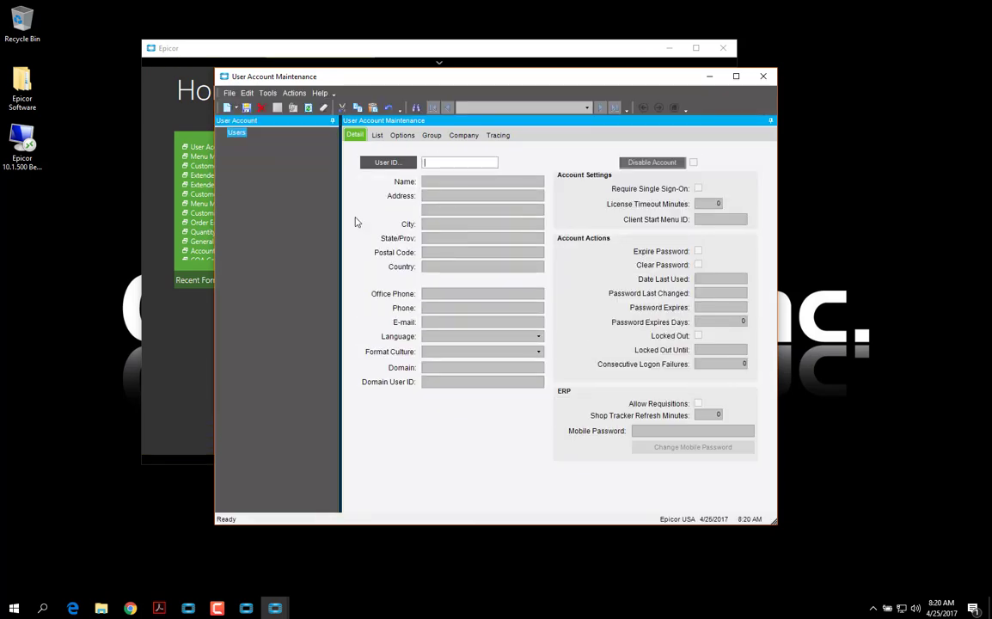
type("epicor")
key("Tab")
left_click(403, 136)
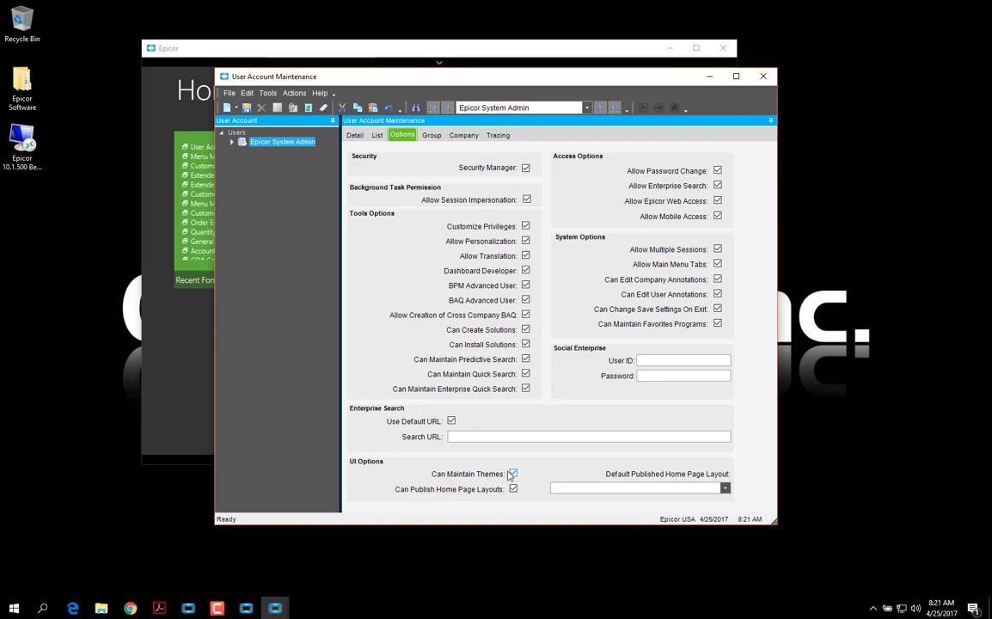
left_click(763, 75)
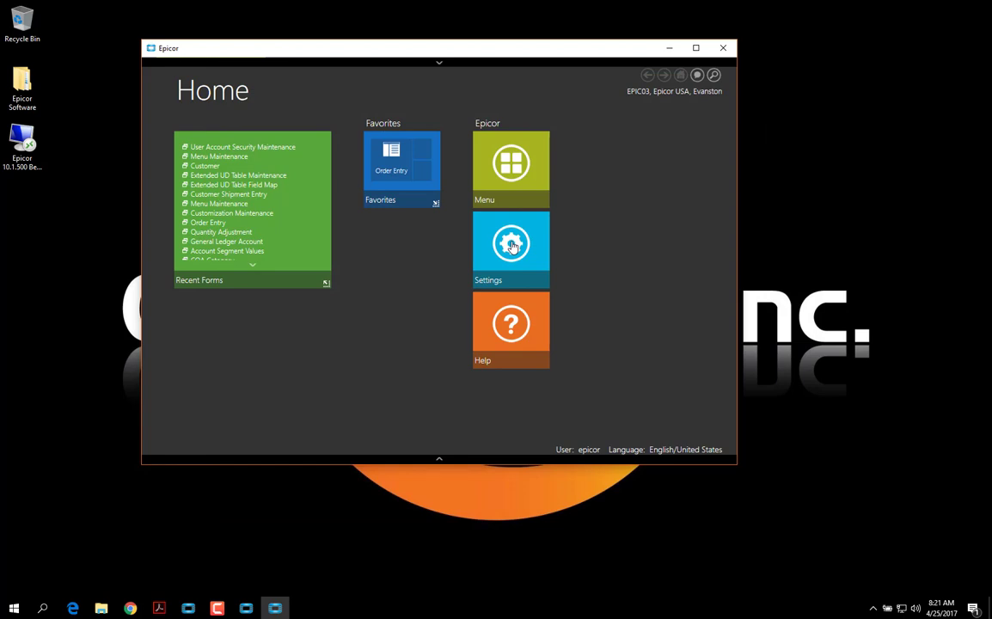
From Settings, open Load Style Theme and make a copy of Inspired.isl in the Styles folder
left_click(512, 246)
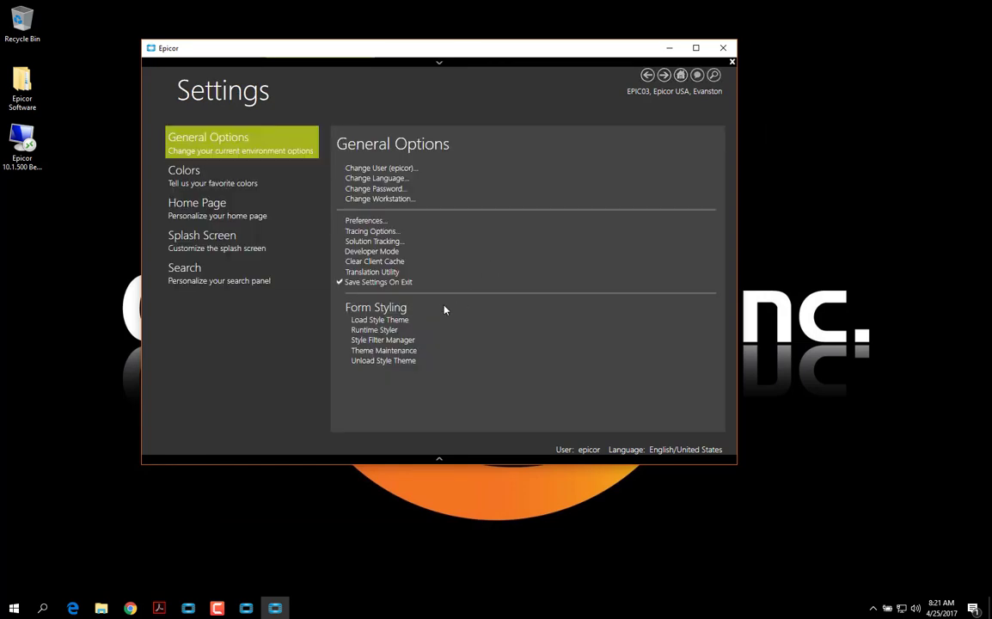
left_click(399, 323)
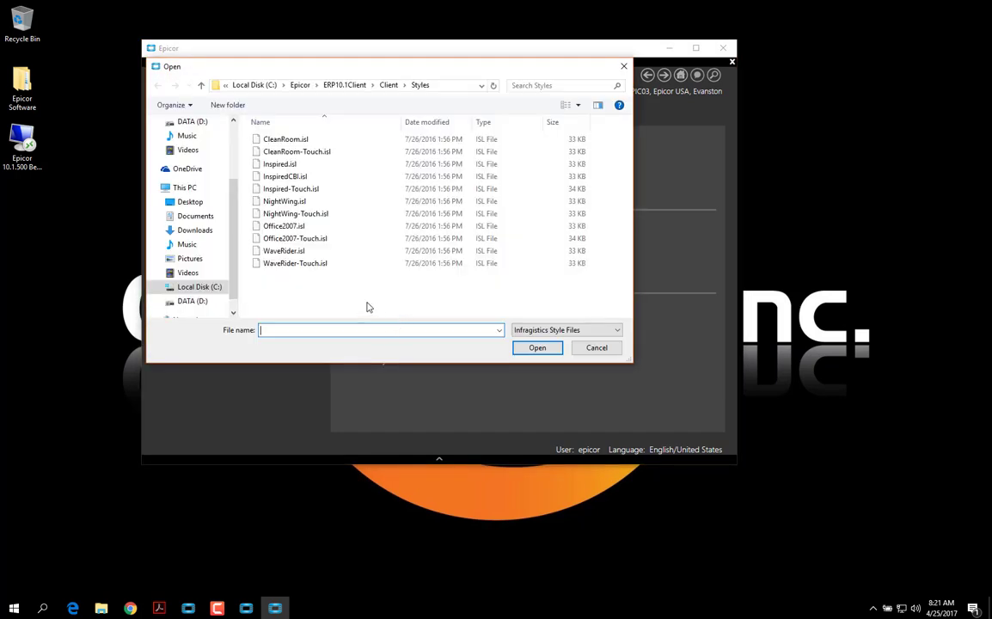
right_click(277, 165)
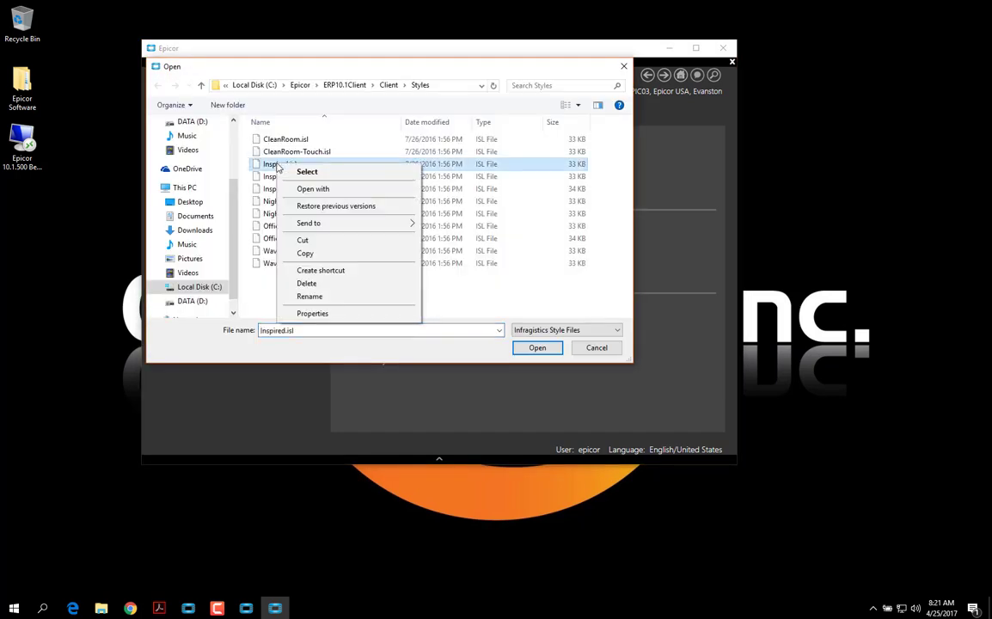
left_click(297, 252)
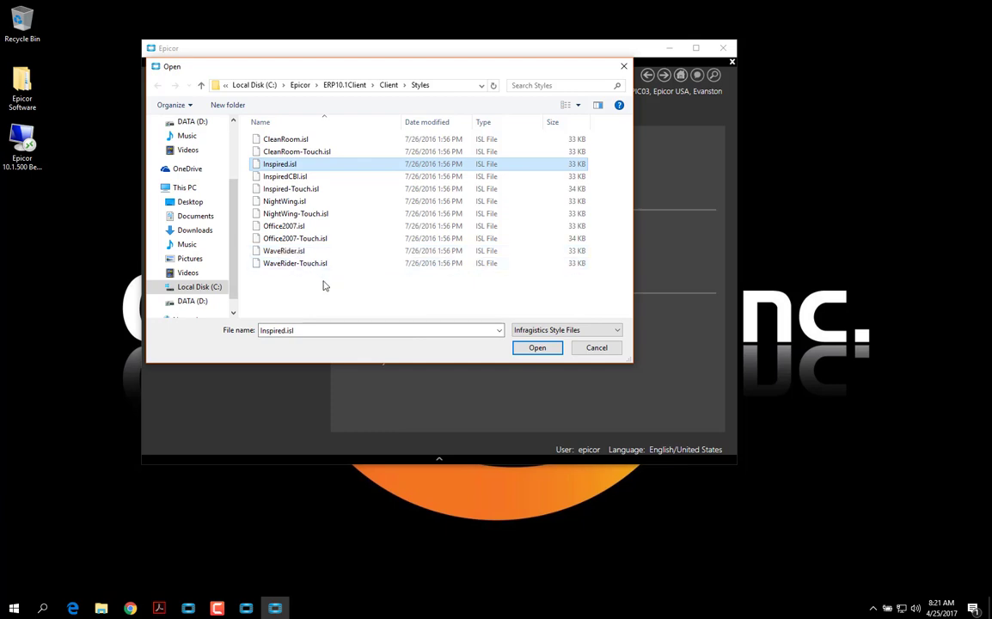
right_click(325, 287)
left_click(379, 351)
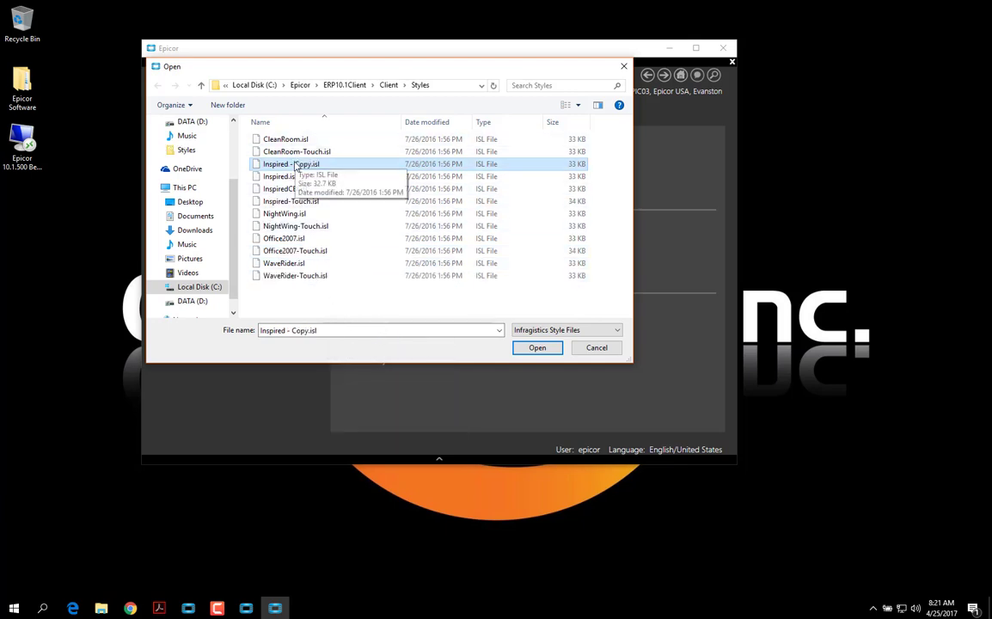
Rename the copy to InspiredLNL.isl and load it as the style theme
right_click(295, 166)
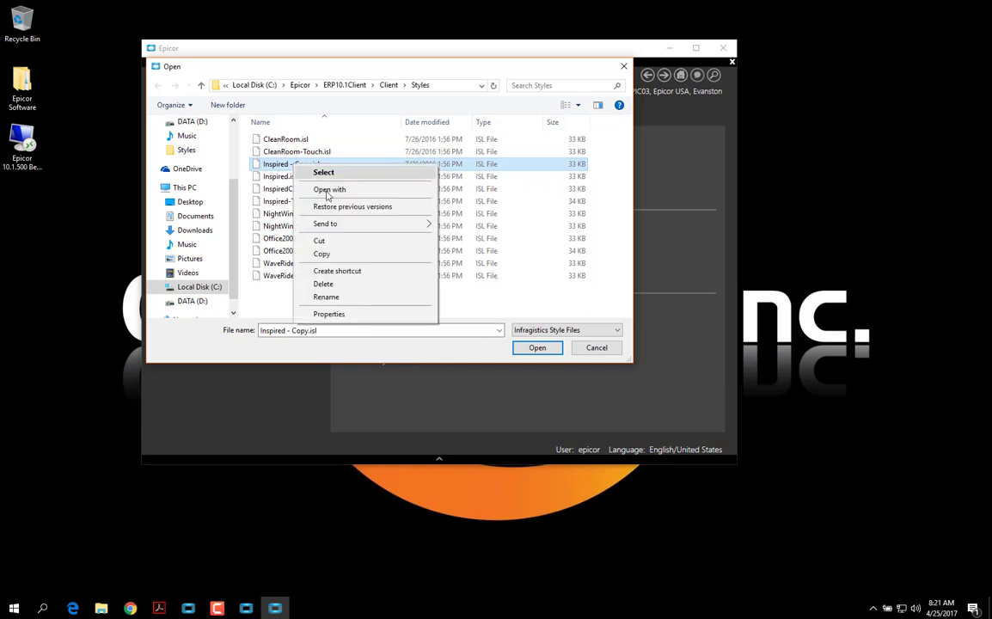
left_click(327, 297)
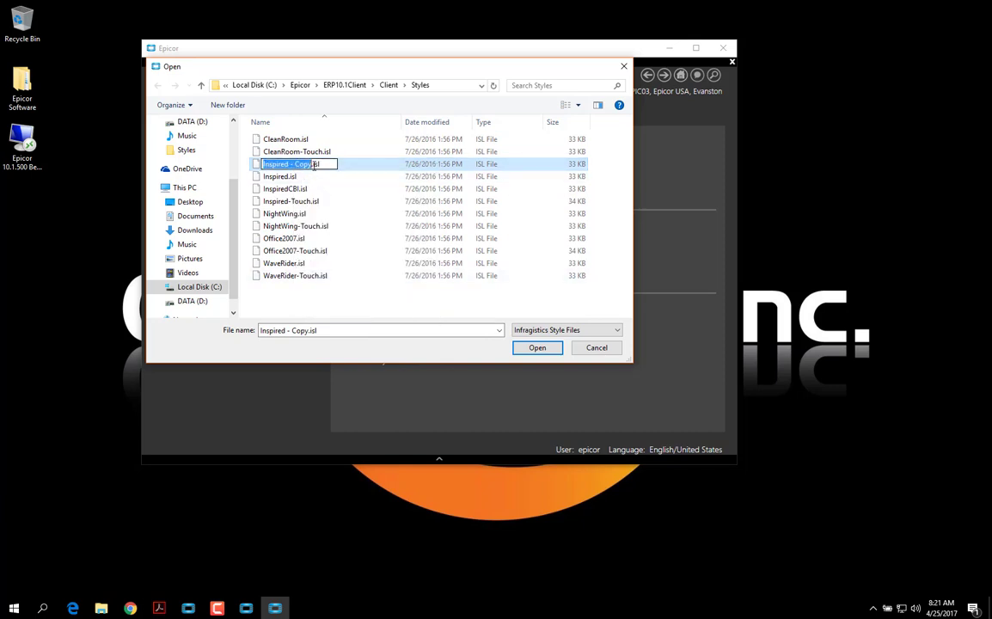
key("Right")
key("BackSpace")
key("BackSpace")
key("BackSpace")
key("BackSpace")
key("BackSpace")
key("BackSpace")
key("BackSpace")
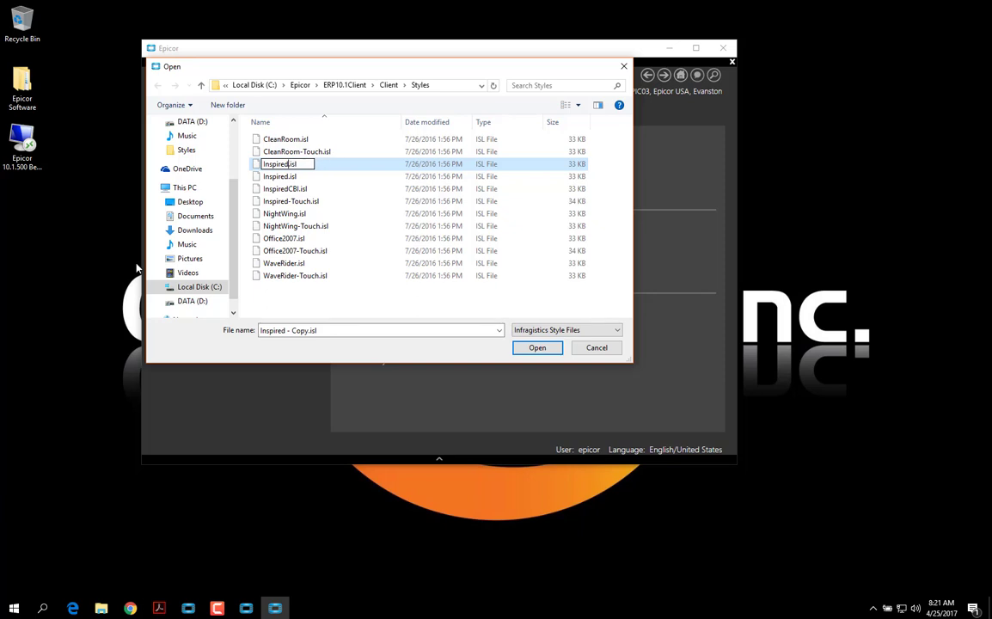
type("LNL")
key("Return")
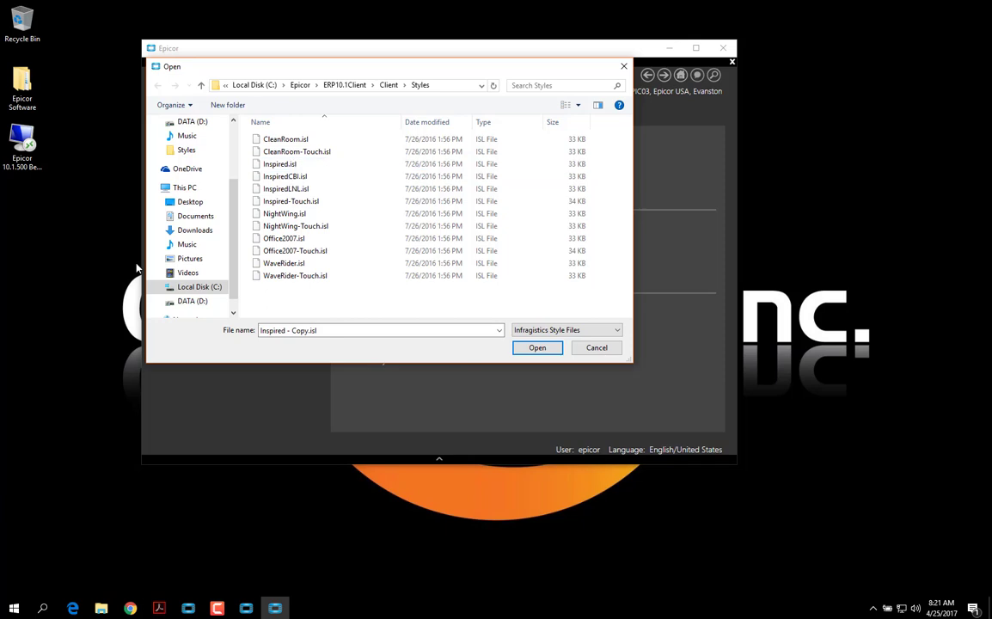
left_click(288, 188)
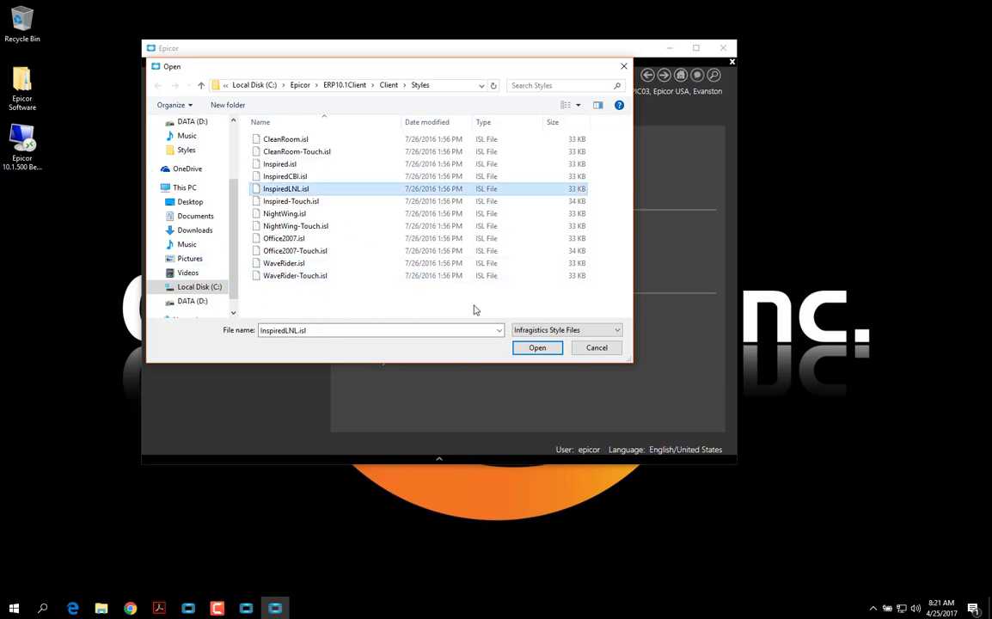
left_click(537, 347)
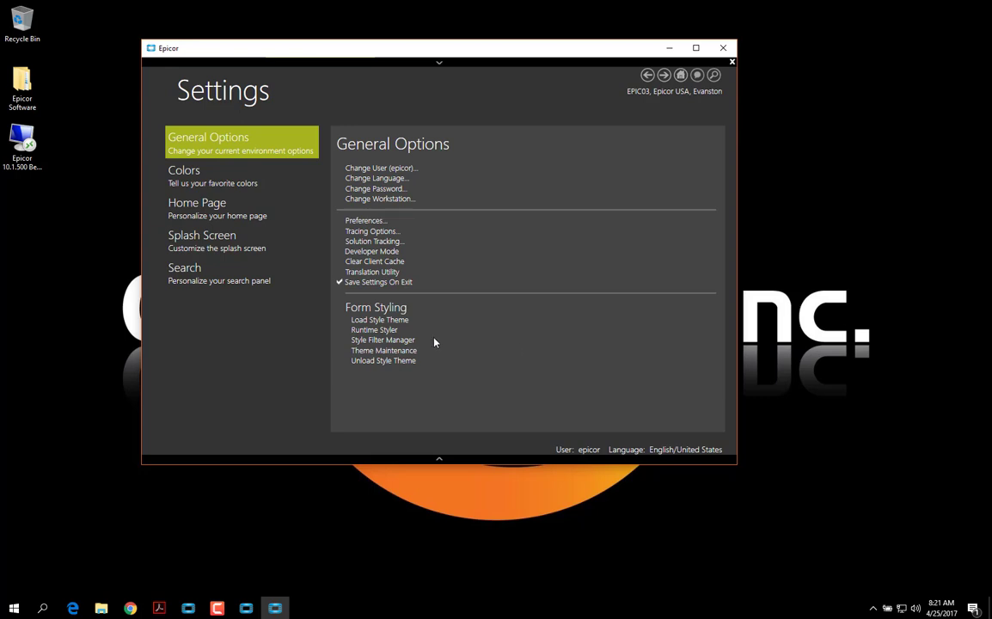
In Style Filter Management, add a new child style set under Default
left_click(400, 342)
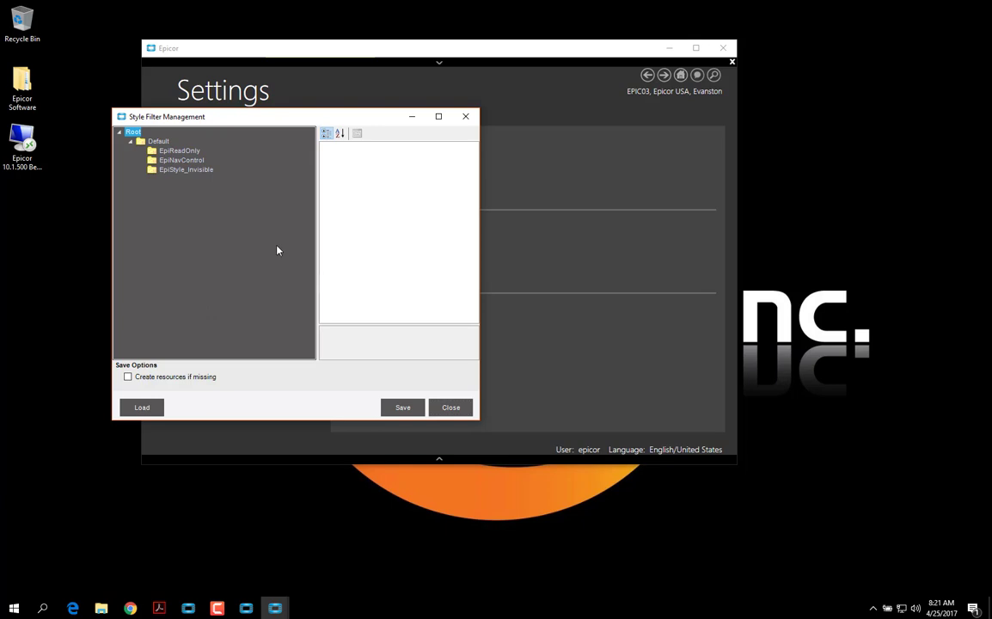
left_click(158, 142)
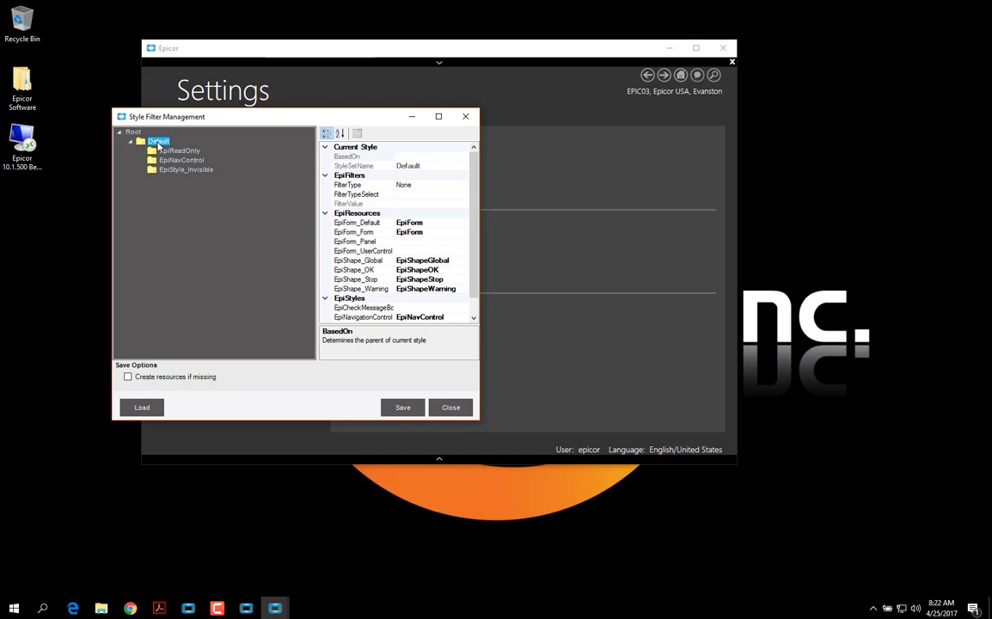
right_click(159, 144)
left_click(186, 151)
left_click(168, 179)
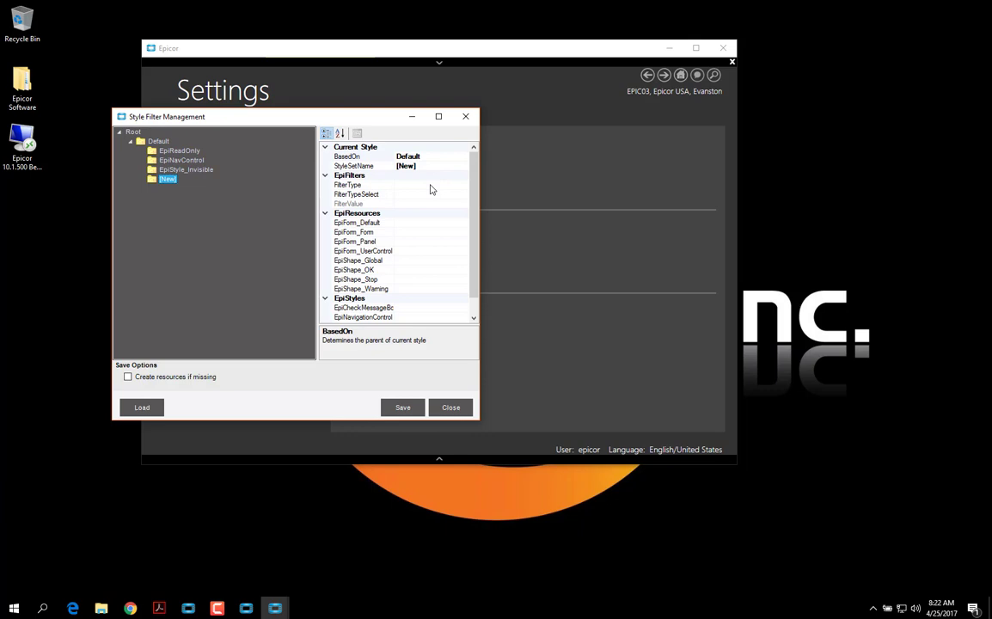
Set the child style's FilterType to Site and FilterTypeSelect to MfgSys
left_click(464, 186)
left_click(464, 186)
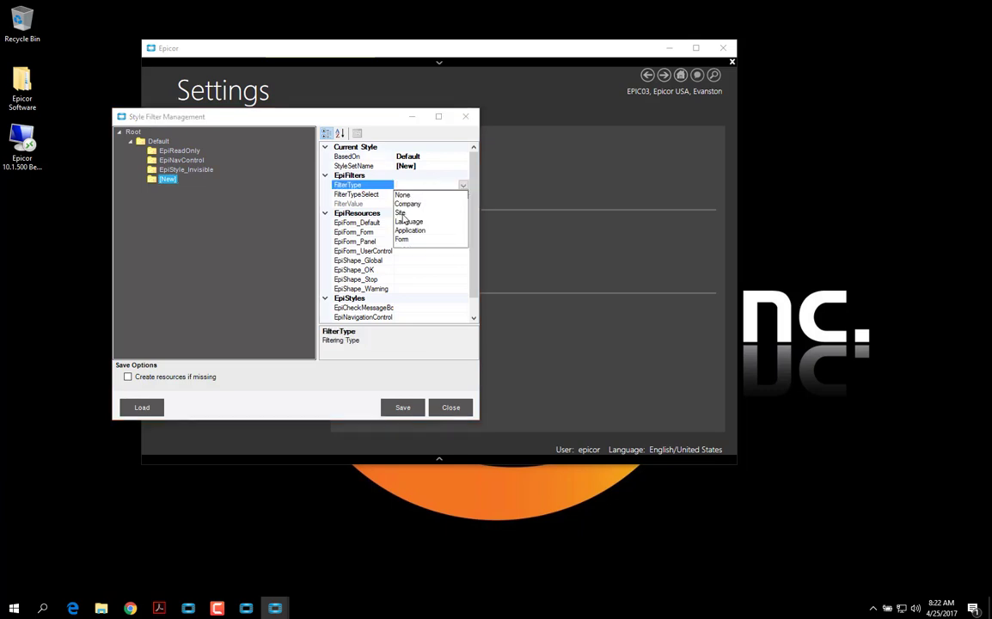
left_click(402, 213)
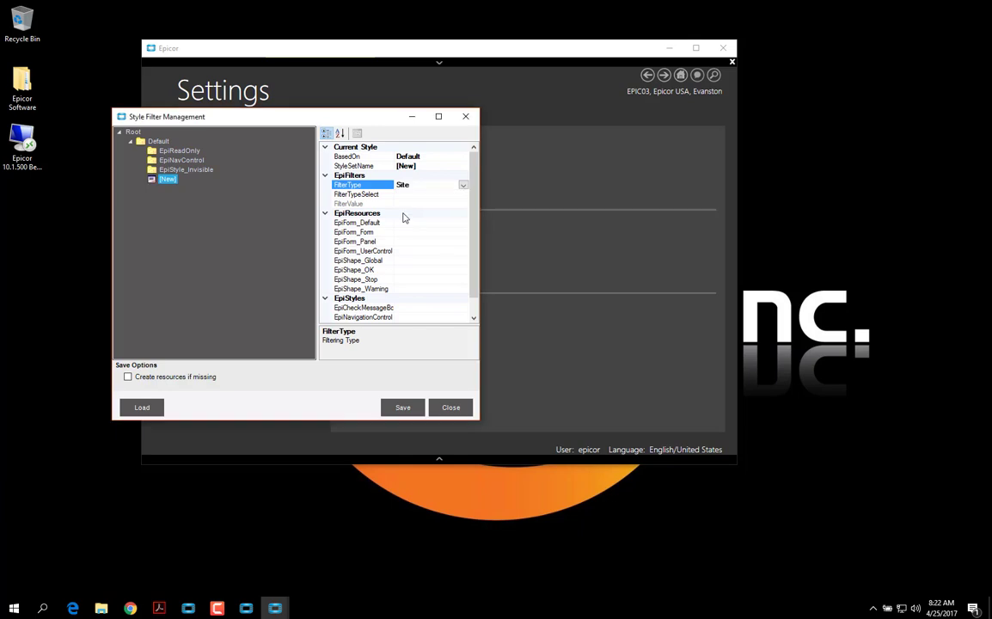
left_click(464, 186)
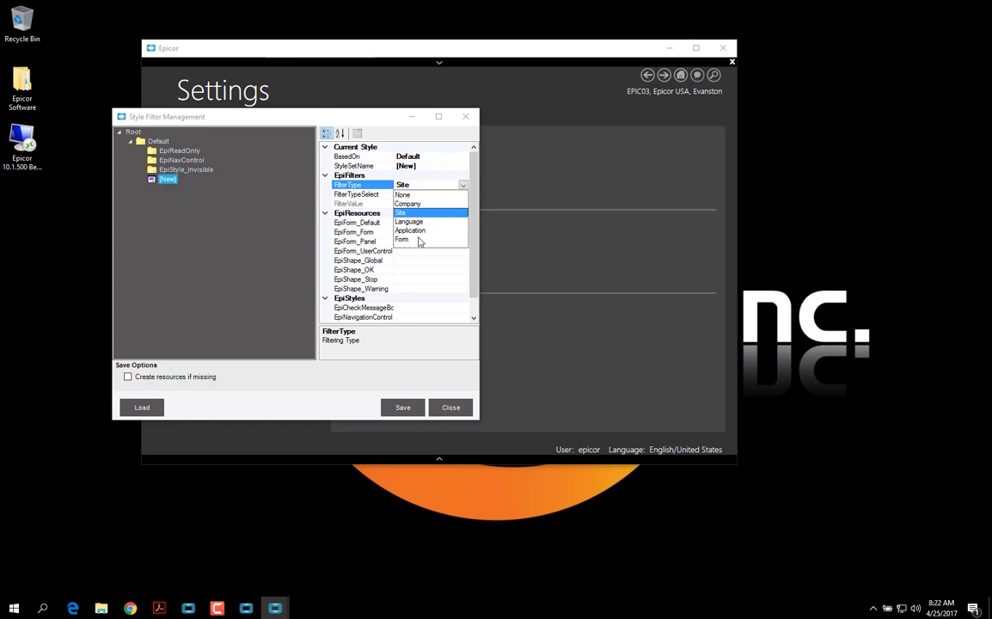
left_click(465, 186)
left_click(420, 195)
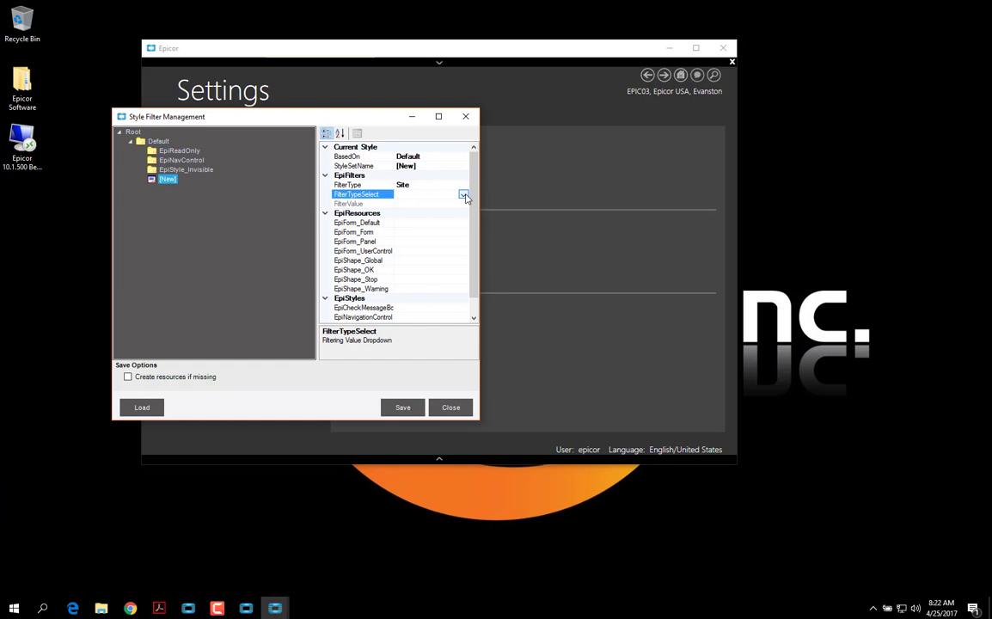
left_click(463, 195)
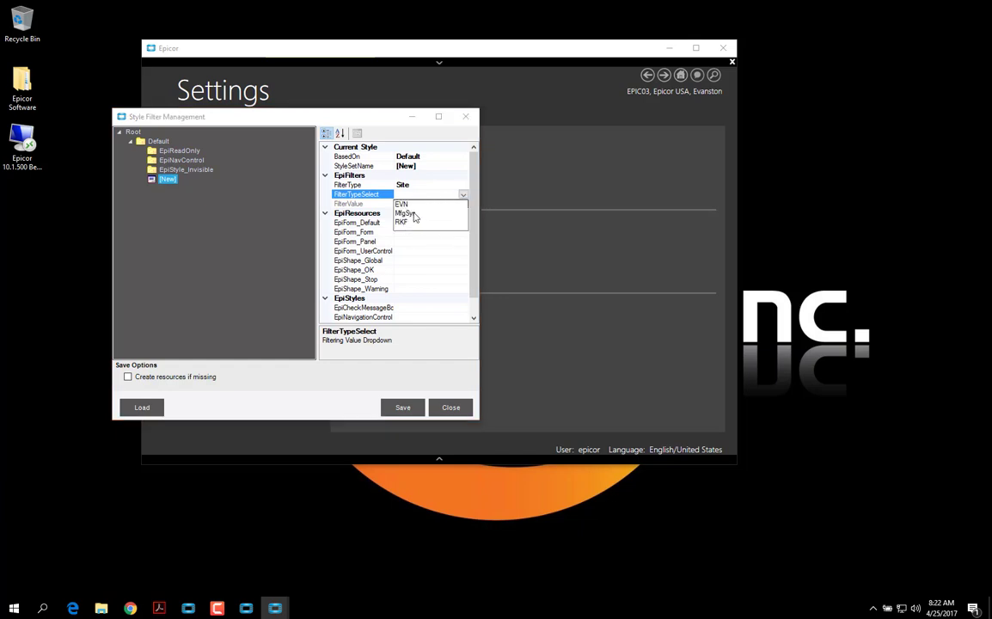
left_click(406, 213)
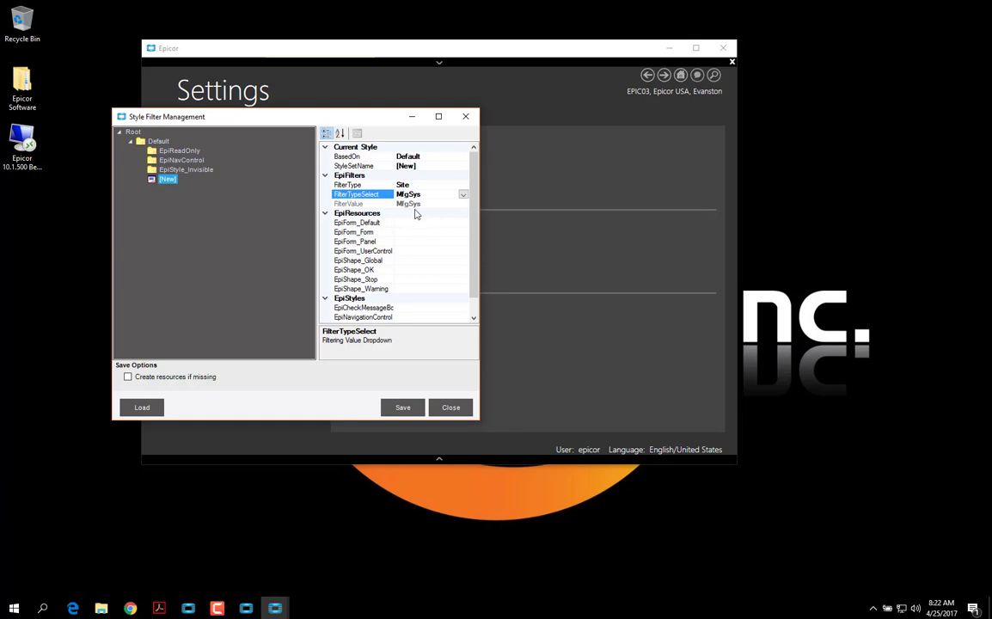
Name the style set LNL and save it to a library file
left_click(425, 166)
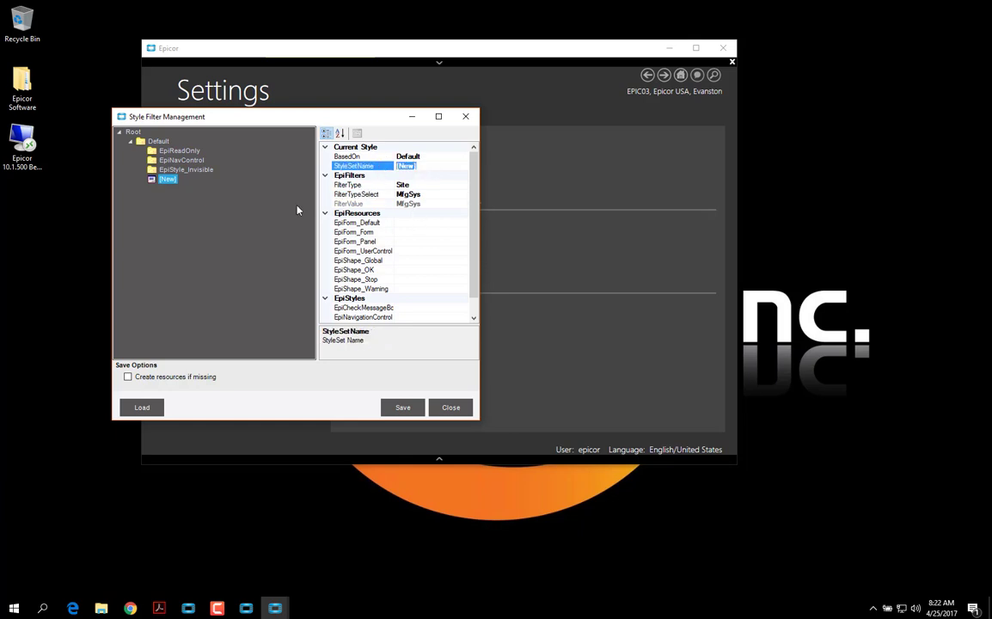
type("LNL")
left_click(298, 210)
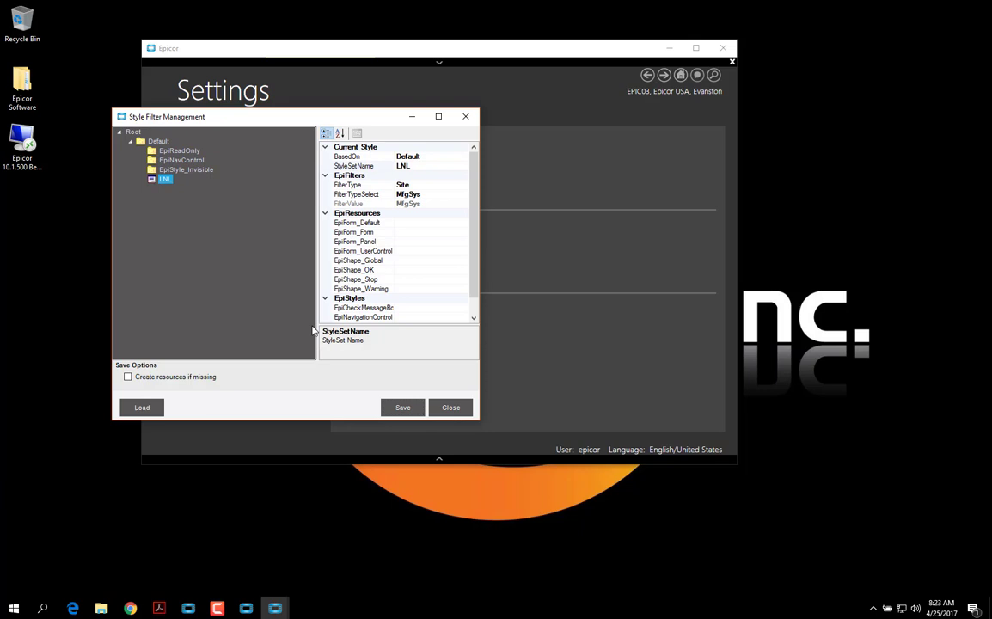
left_click(403, 409)
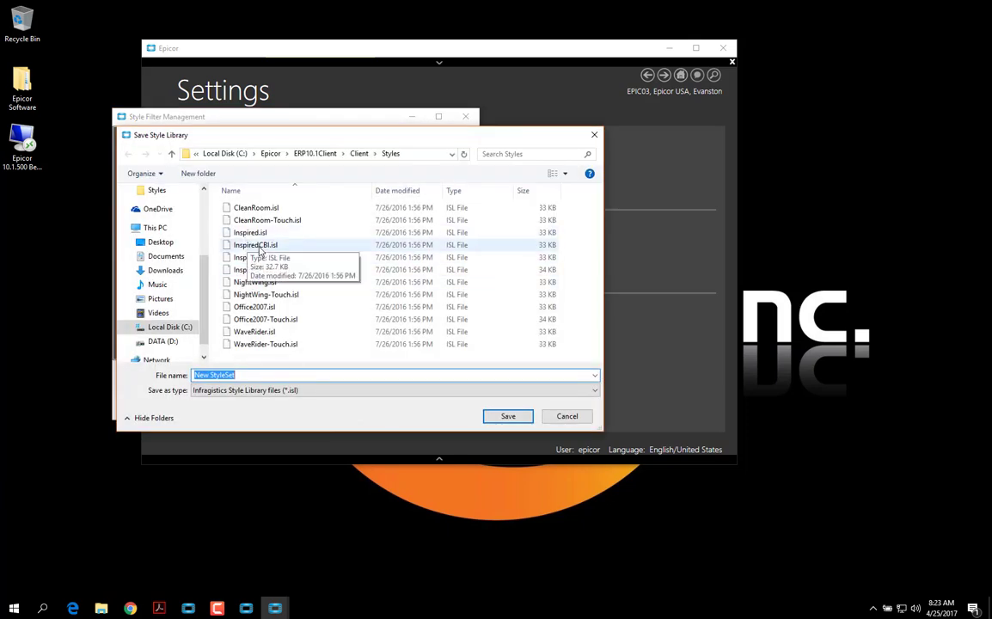
Save the style library over InspiredLNL.isl, confirming the replacement
left_click(258, 257)
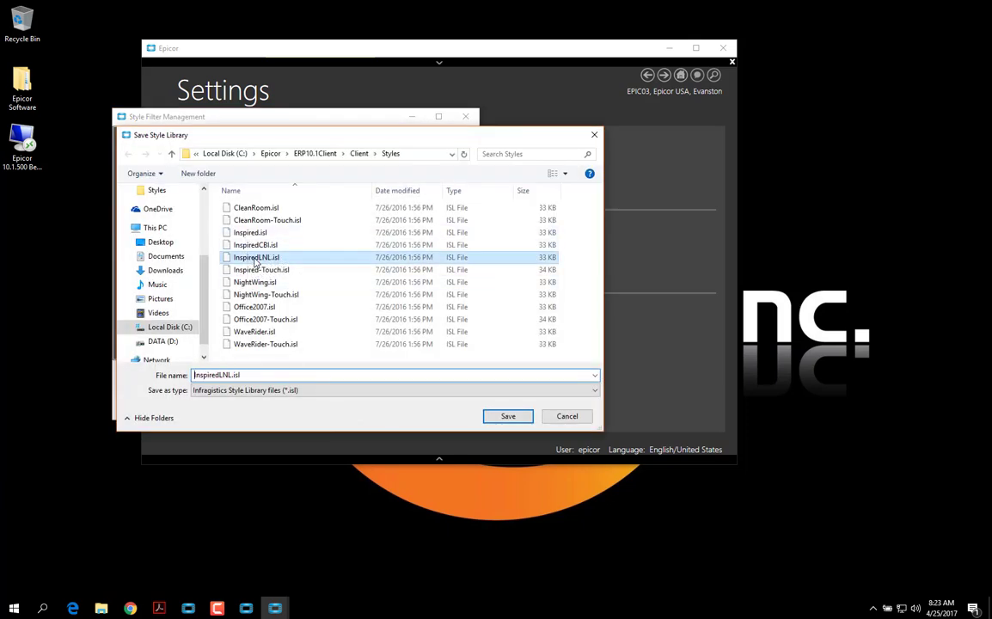
left_click(509, 418)
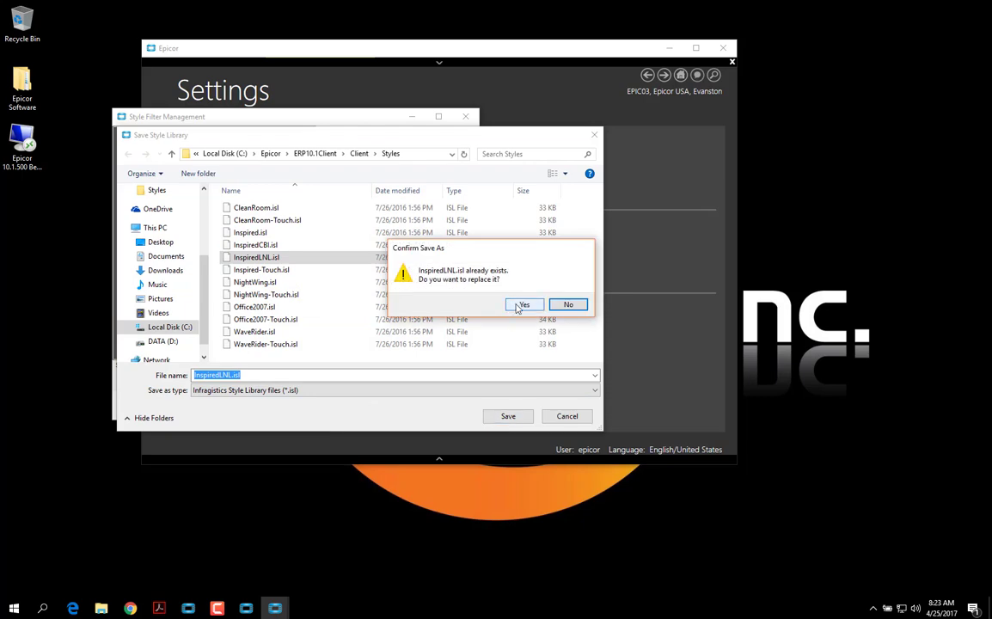
left_click(522, 305)
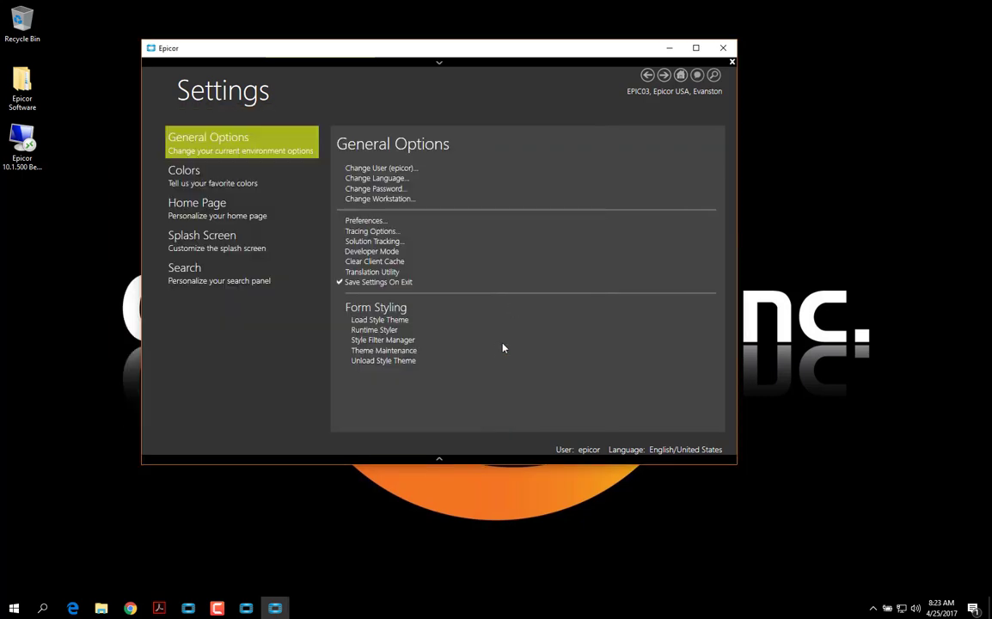
Open Site Maintenance from System Setup > Company/Site Maintenance
left_click(680, 75)
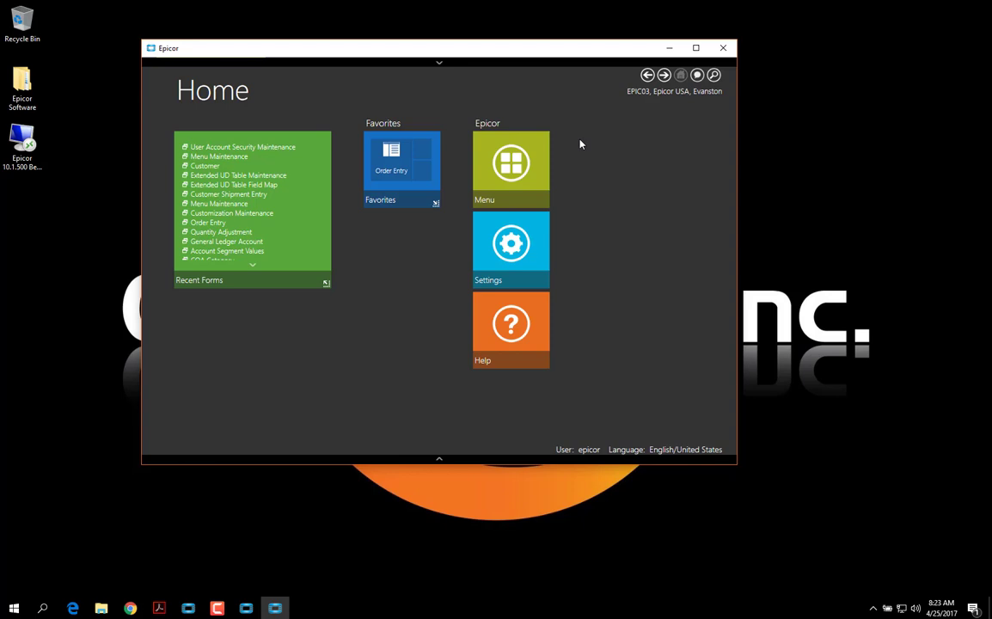
left_click(515, 166)
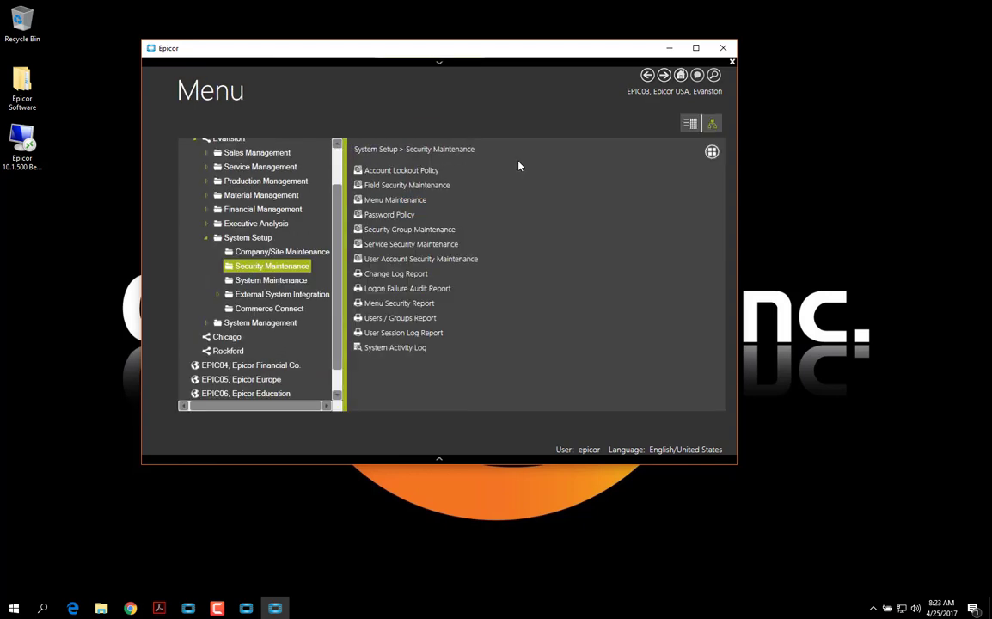
left_click(250, 253)
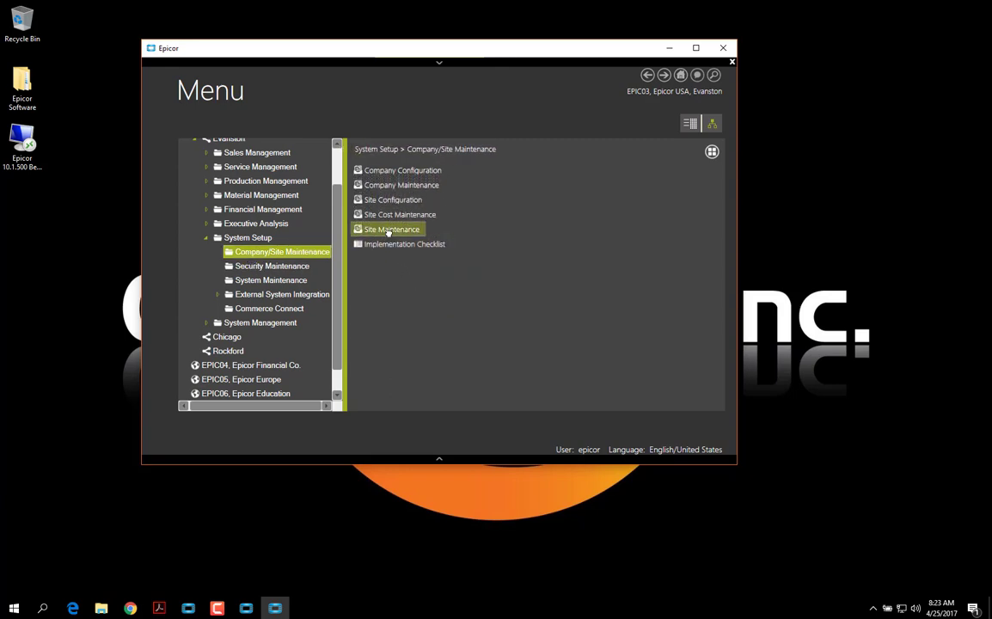
left_click(388, 232)
Return to the Settings page, leaving Site Maintenance open behind it
left_click(602, 55)
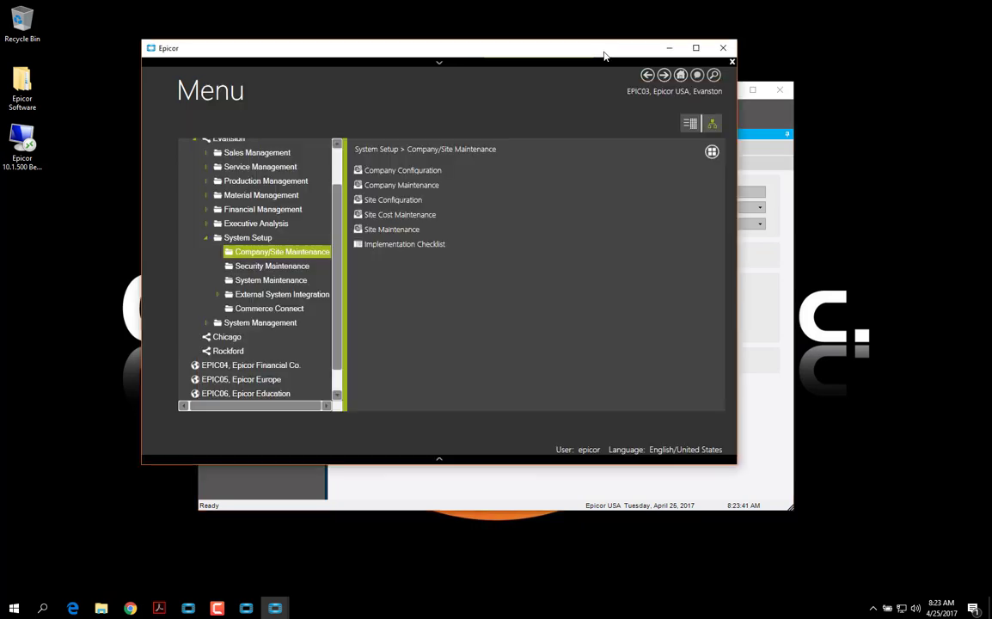
left_click(680, 75)
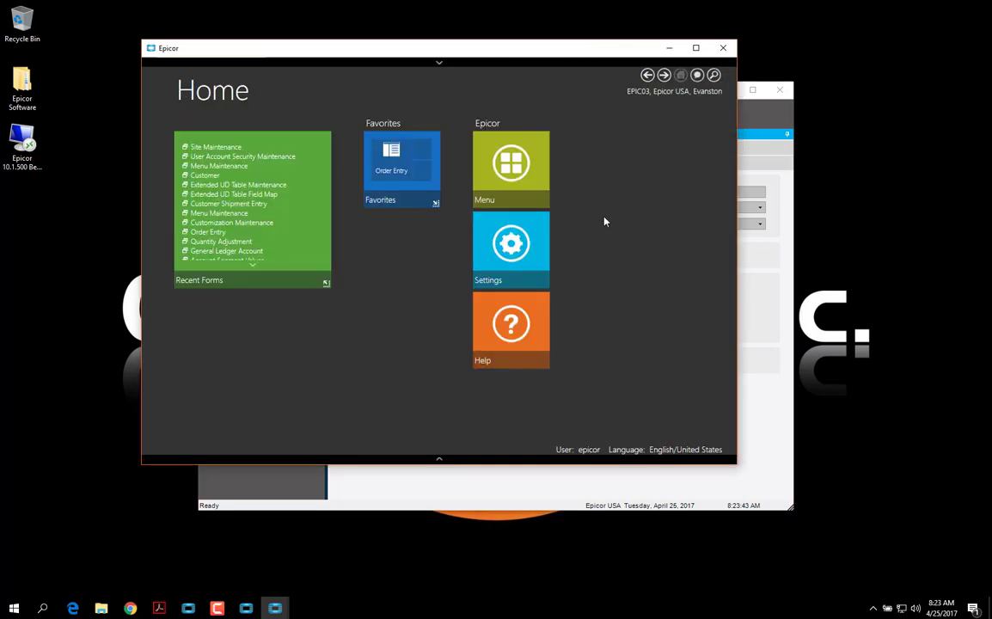
left_click(481, 223)
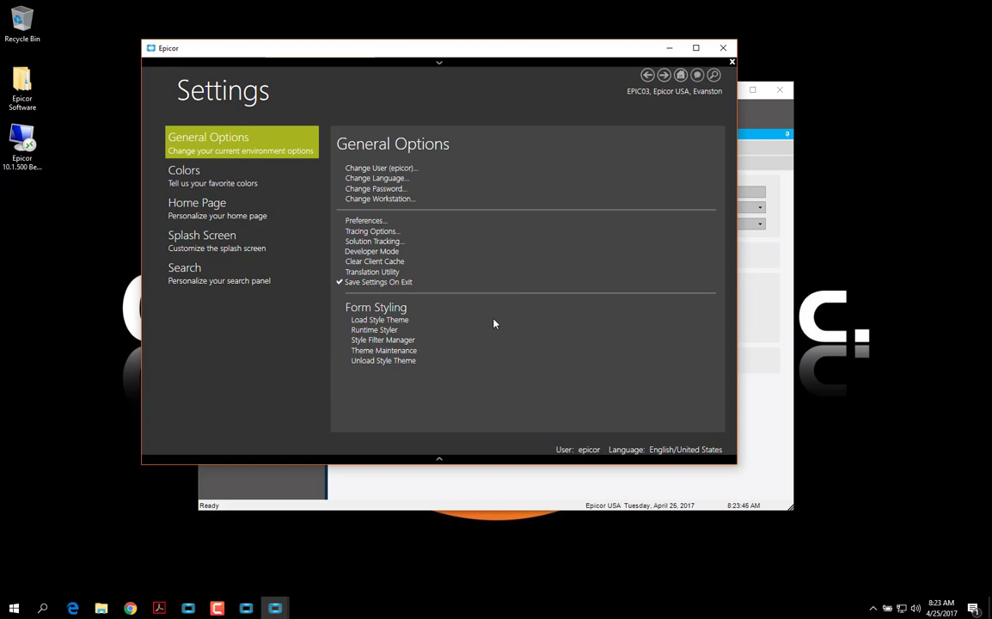
Launch the Runtime Styler and check which component roles the Site Maintenance controls use
left_click(370, 331)
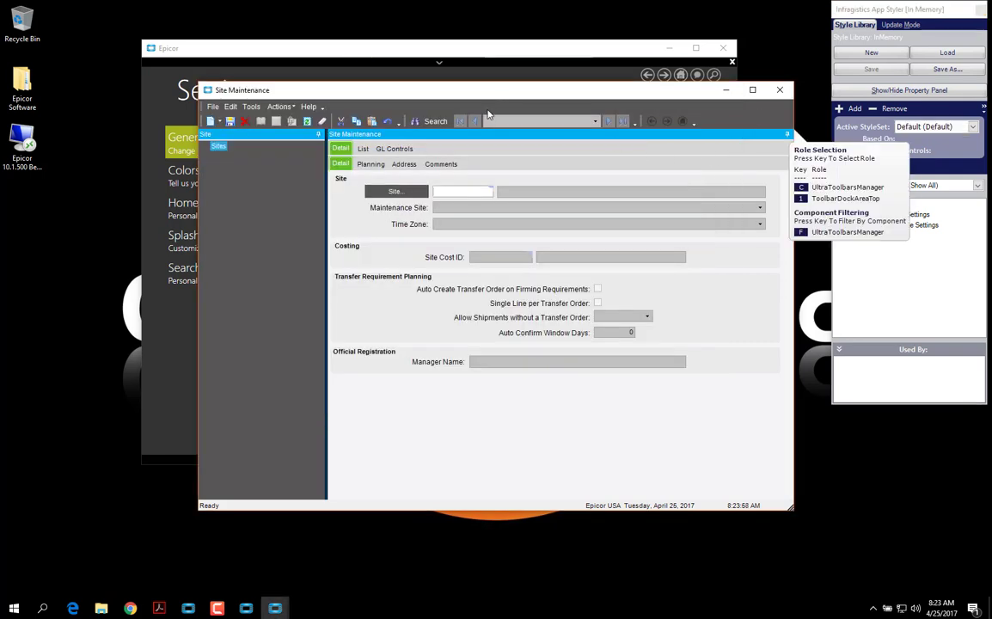
mouse_move(410, 193)
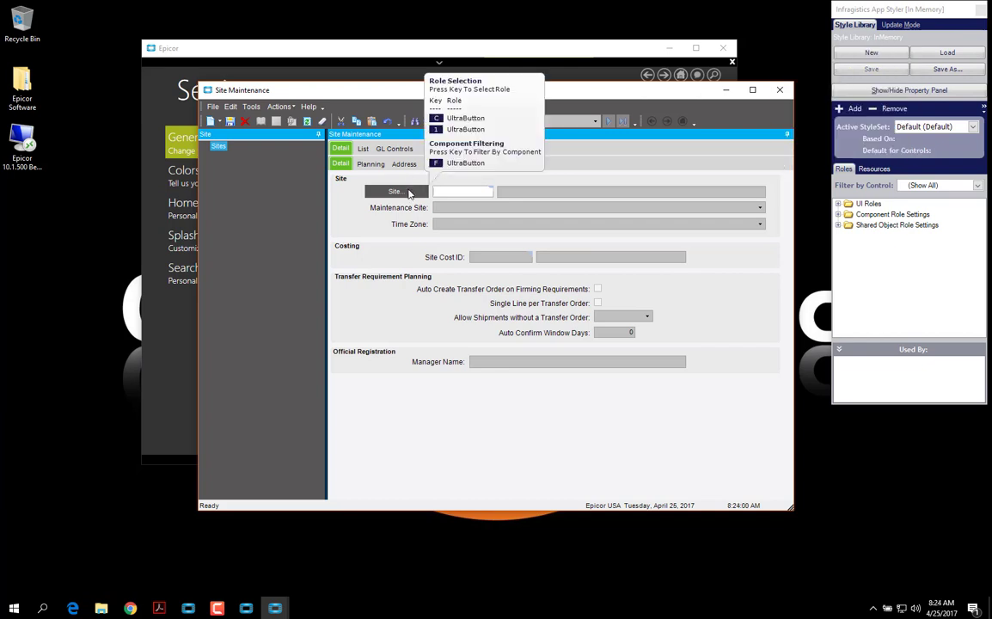
mouse_move(464, 192)
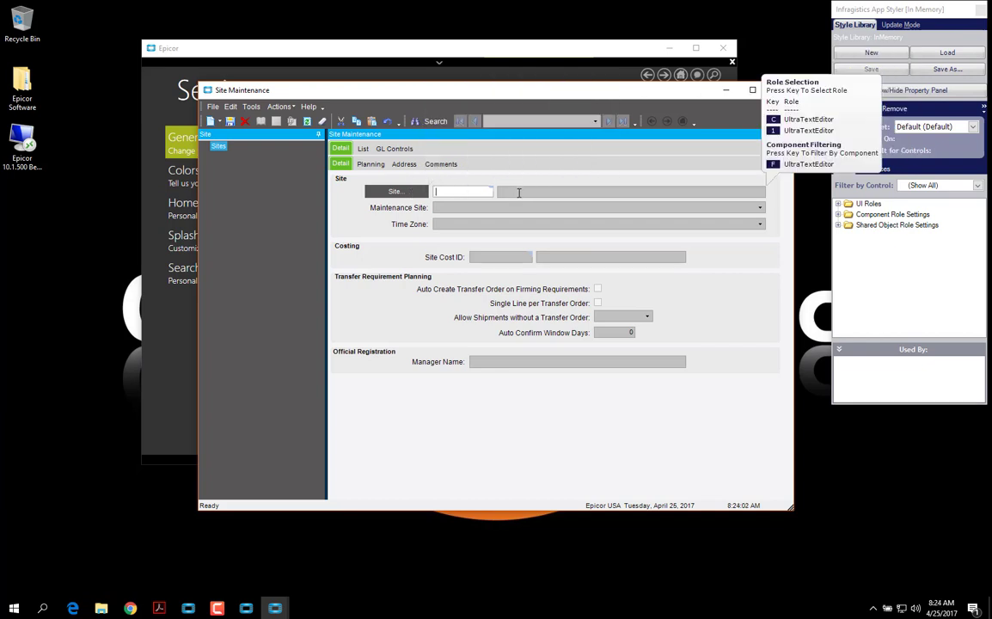
mouse_move(525, 208)
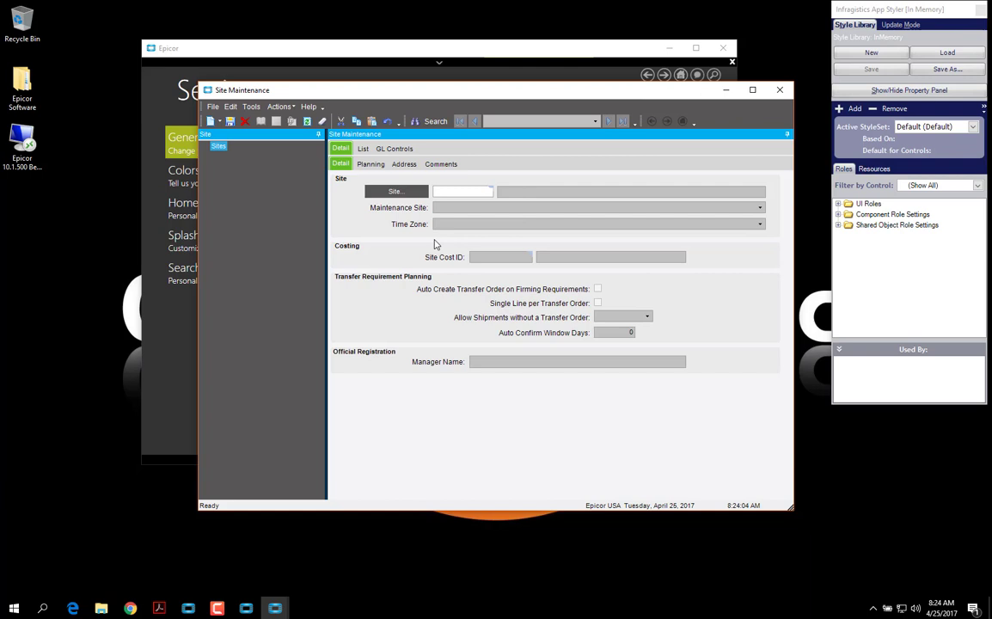
mouse_move(414, 259)
Make LNL the active style set and give the TreeControlArea role an orange background
left_click(974, 127)
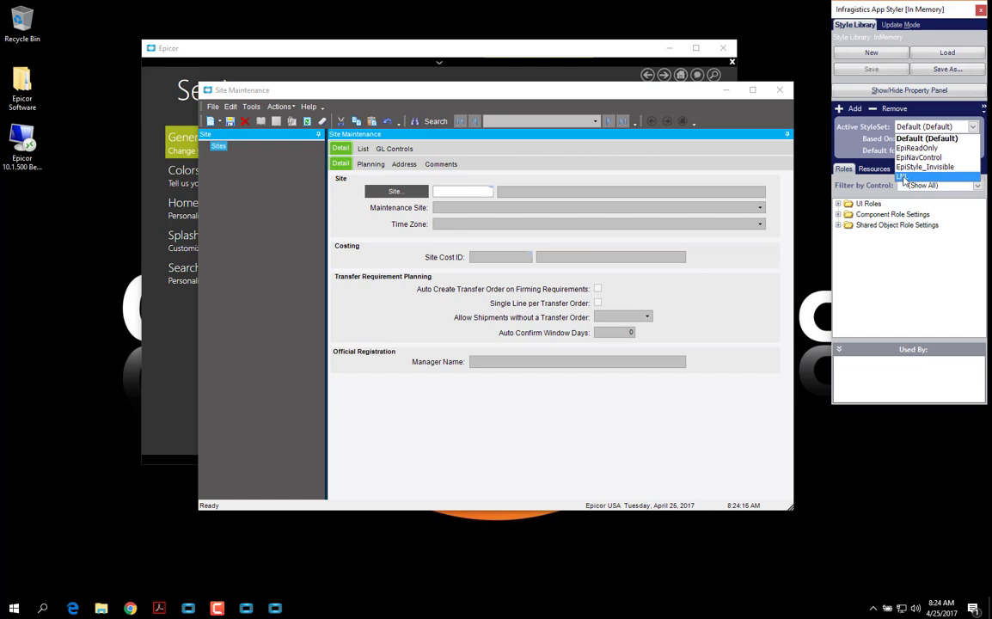
left_click(902, 177)
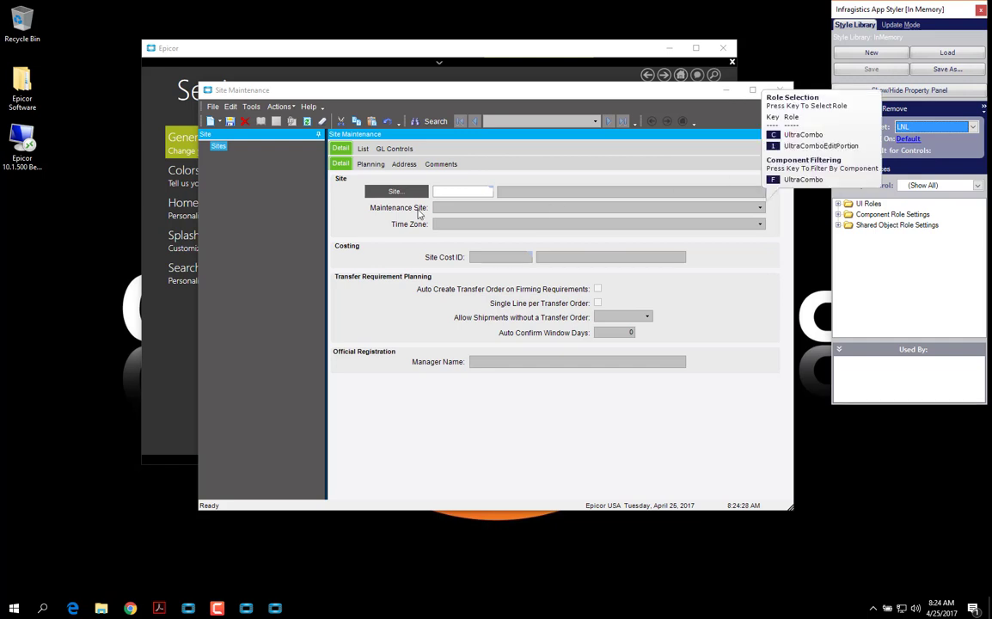
mouse_move(267, 217)
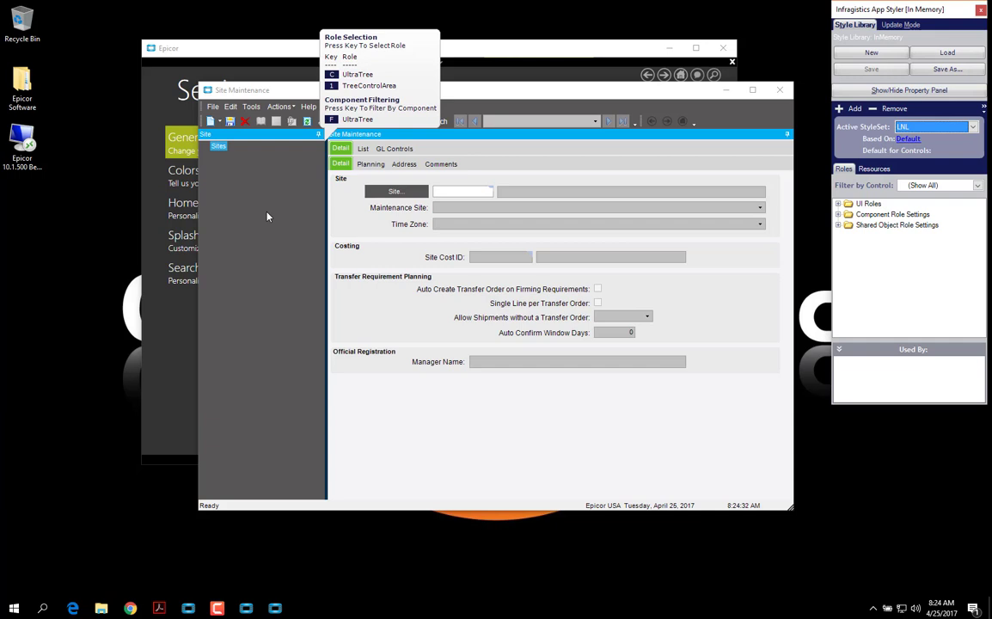
key("1")
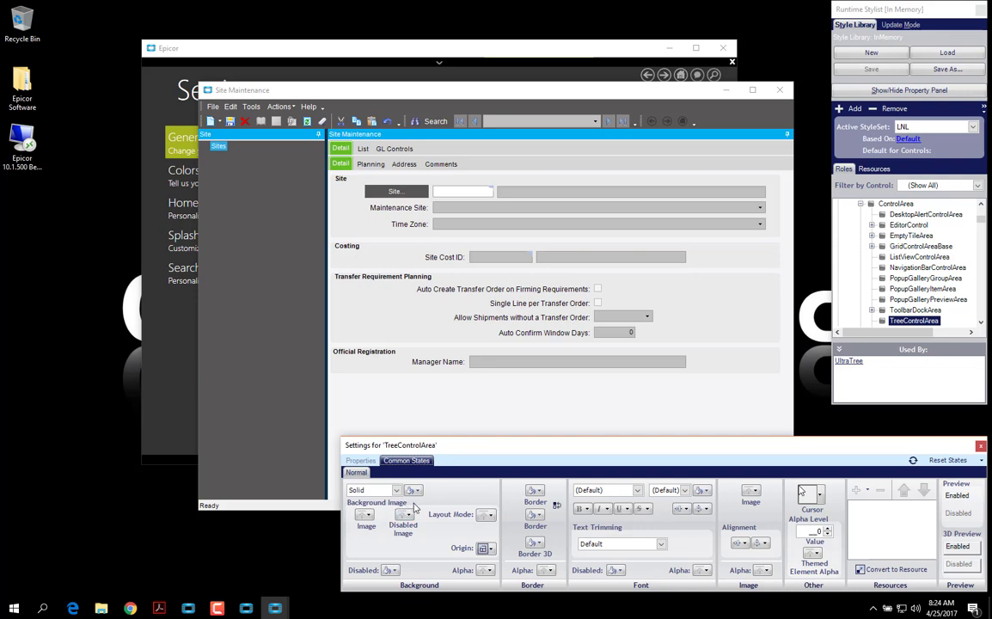
left_click(418, 492)
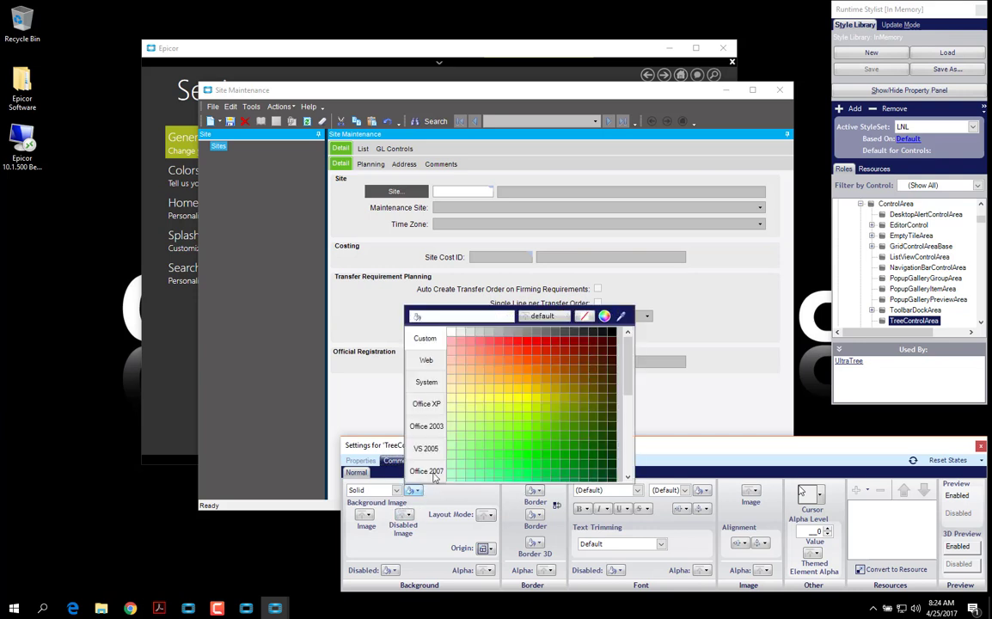
left_click(497, 365)
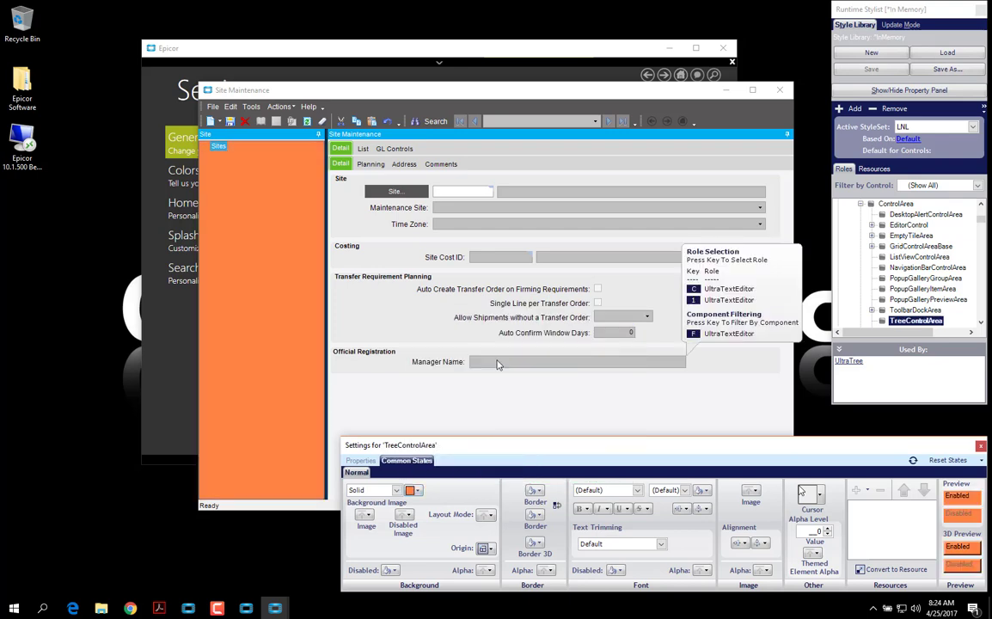
Save the styling over InspiredLNL.isl, then close the Runtime Styler and Site Maintenance
left_click(935, 72)
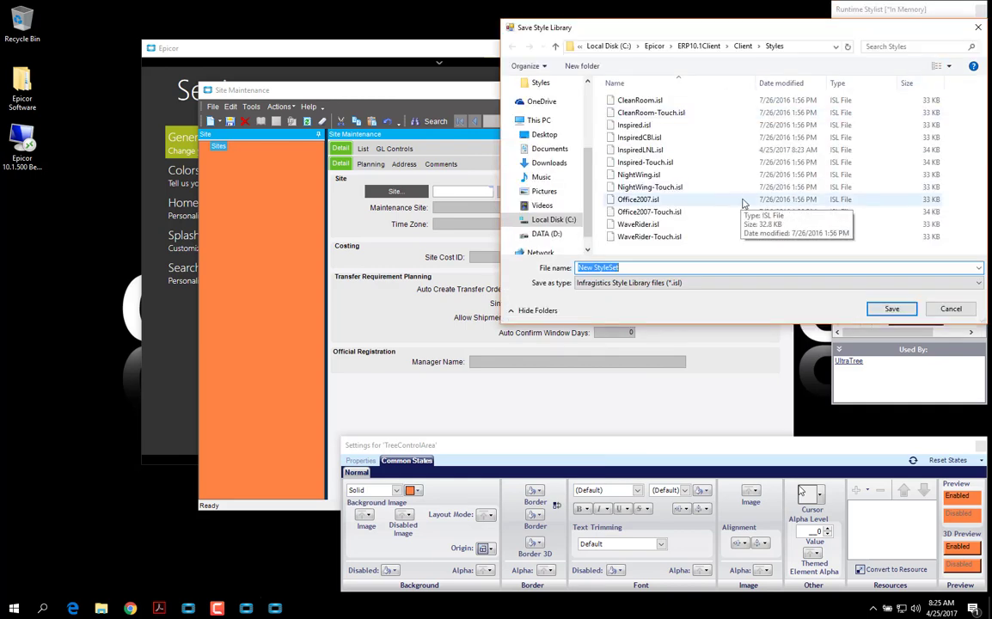
left_click(640, 151)
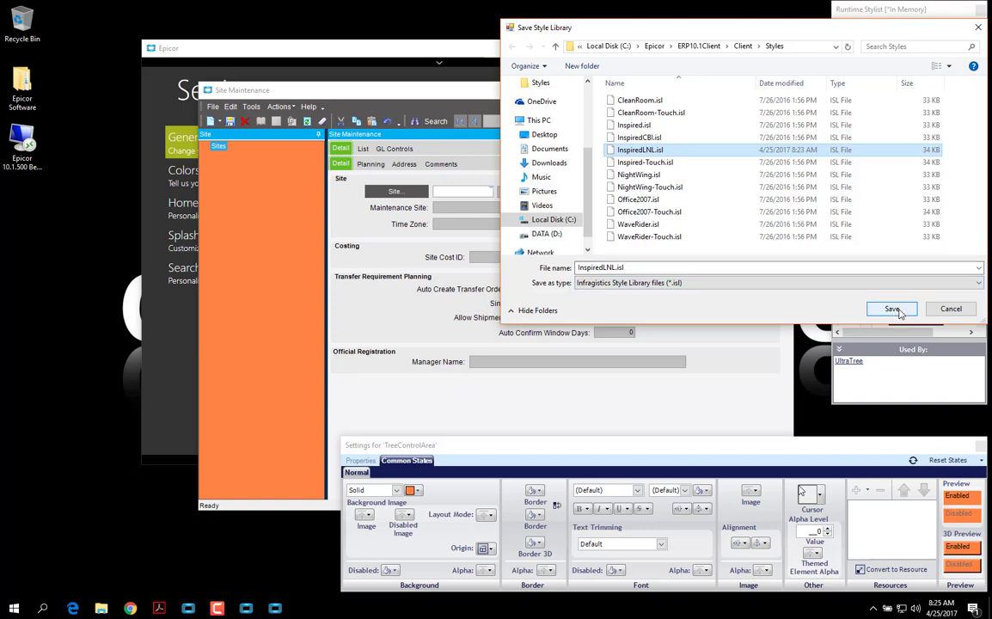
left_click(894, 311)
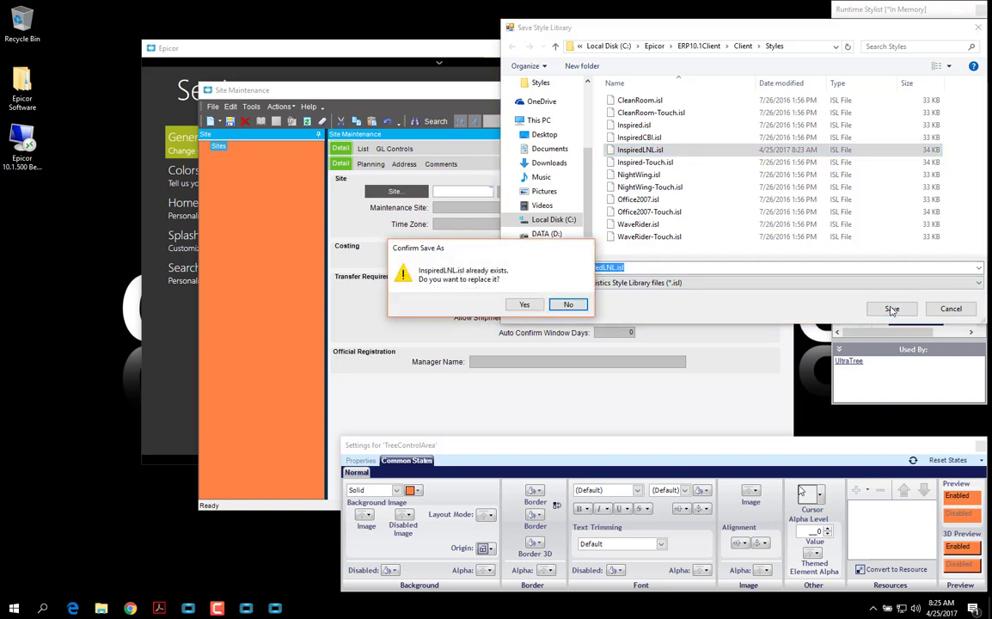
left_click(527, 306)
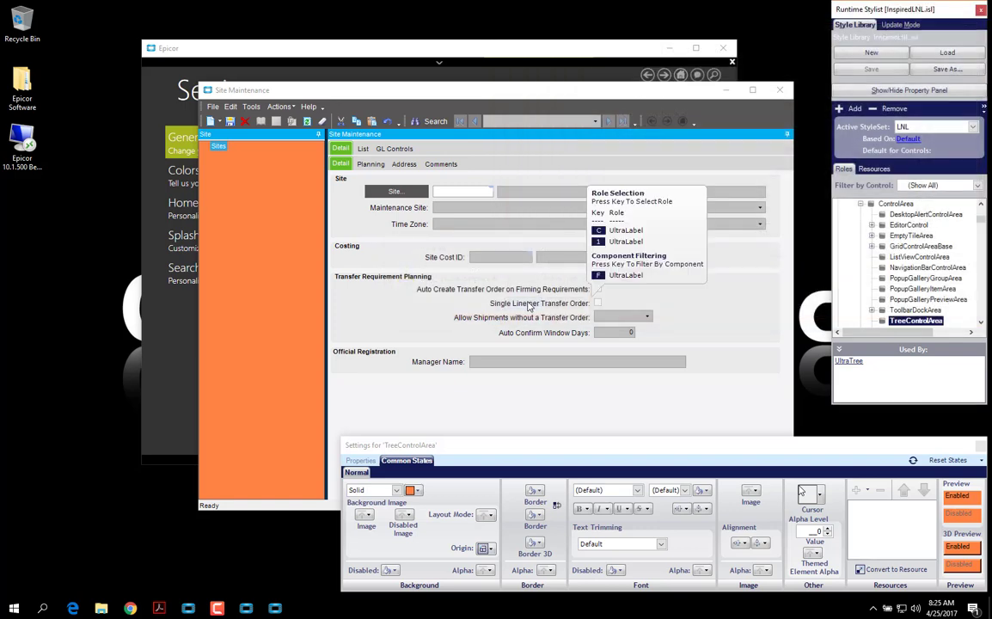
left_click(983, 11)
left_click(780, 90)
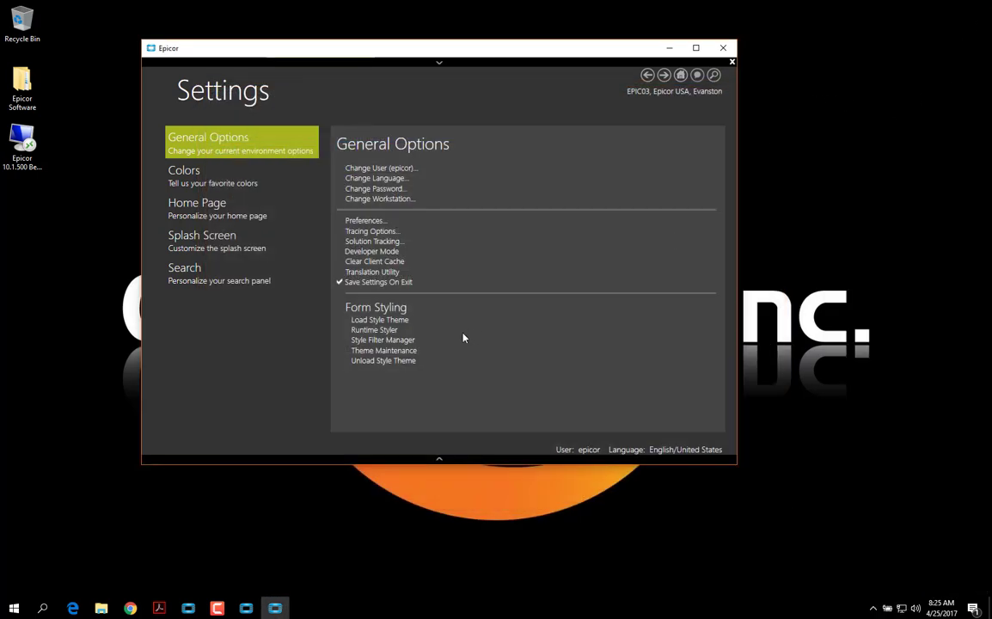
Open Theme Maintenance and start a fresh new theme record
left_click(408, 351)
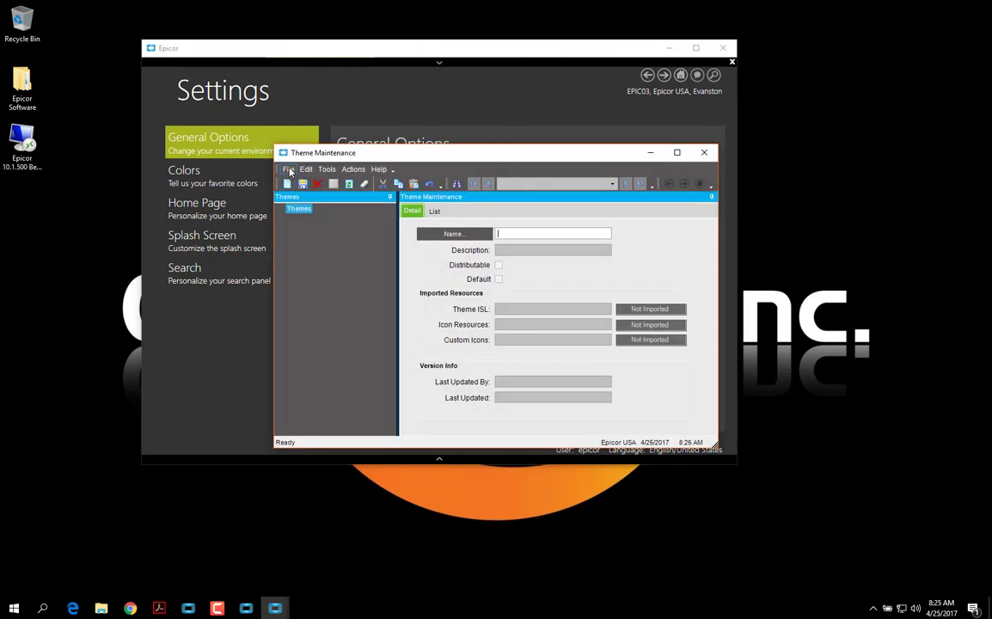
left_click(289, 169)
left_click(311, 180)
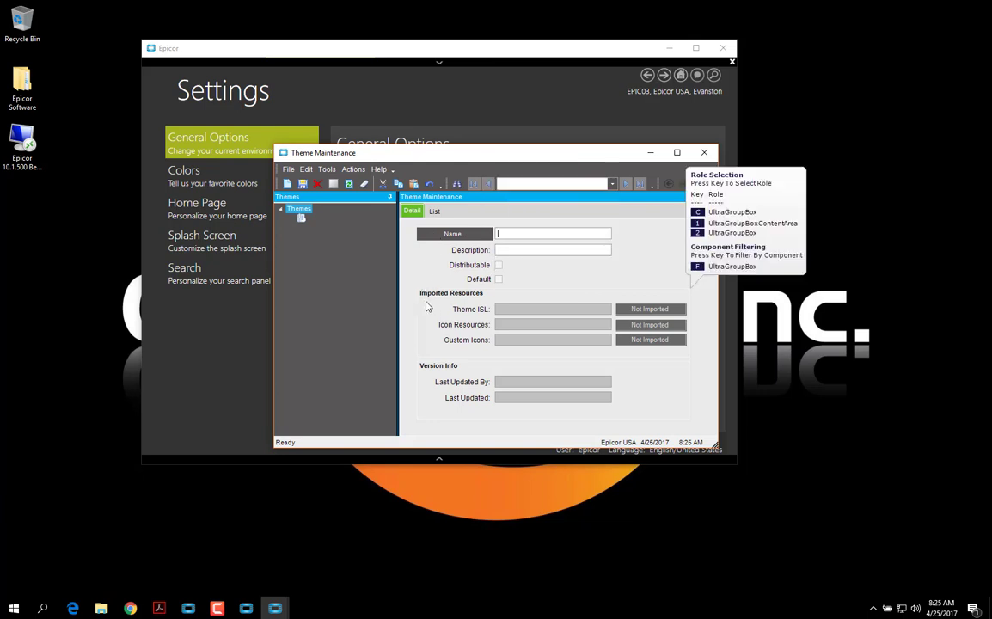
type("LunhNLearn")
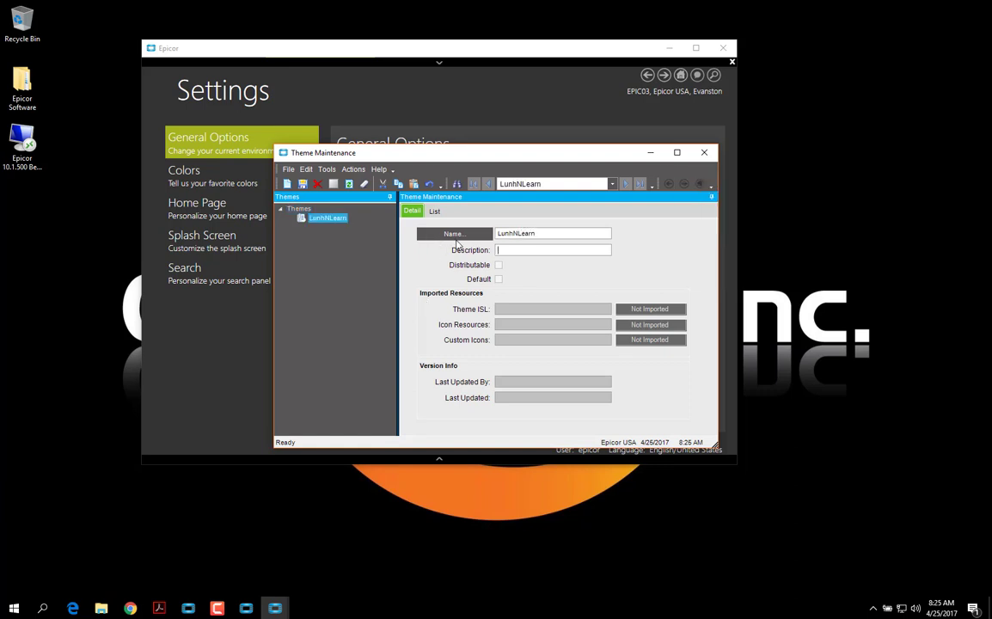
key("alt")
left_click(288, 185)
key("alt")
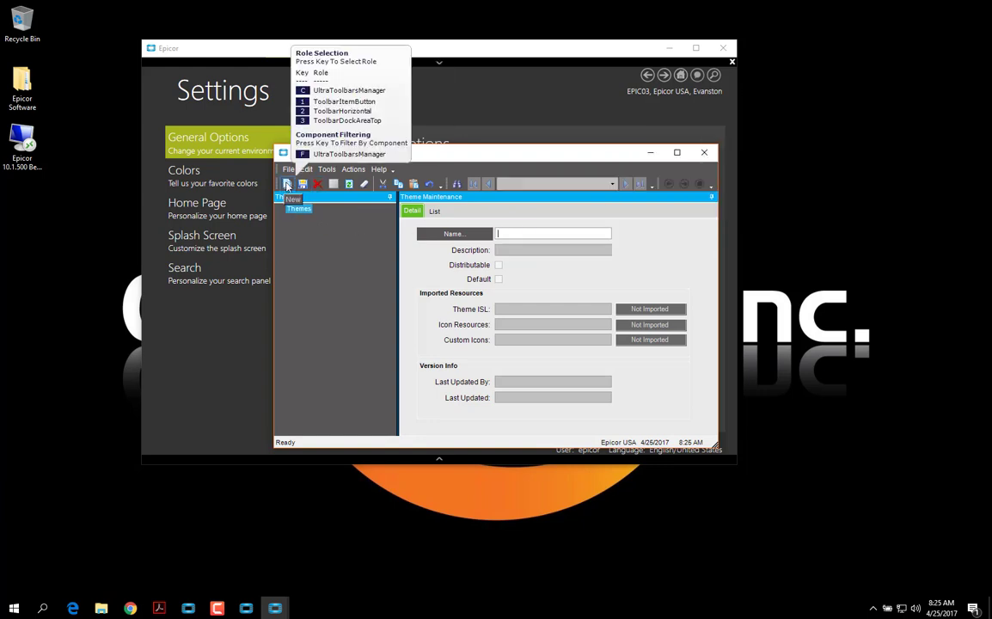
left_click(288, 185)
Name the theme LunchNLearch, describe it as LunchNLearn, and save it
type("L")
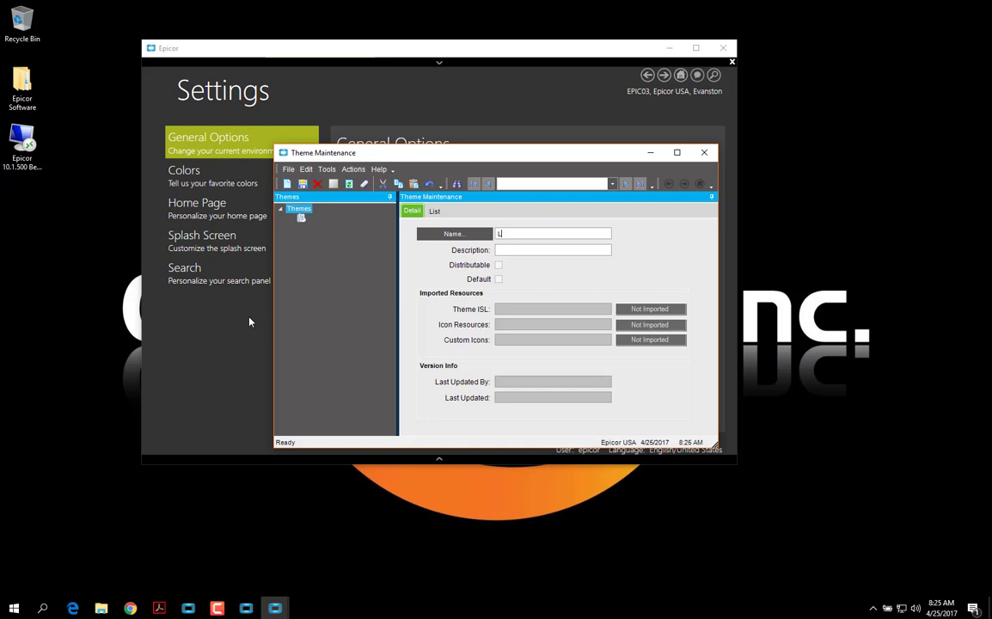
type("unchNLearch")
key("Tab")
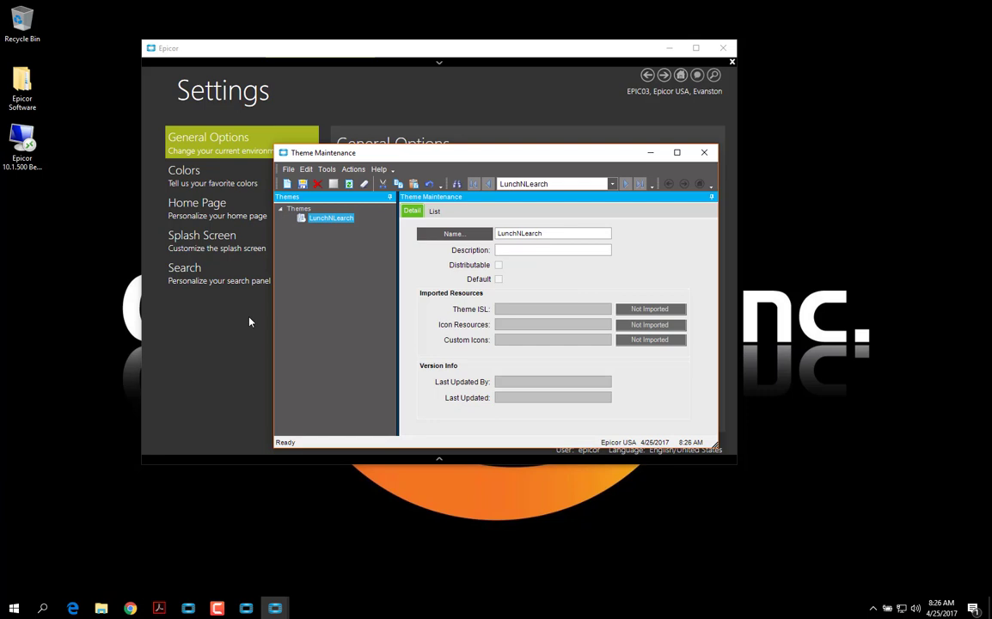
type("LunchNLearc")
mouse_move(302, 187)
left_click(302, 184)
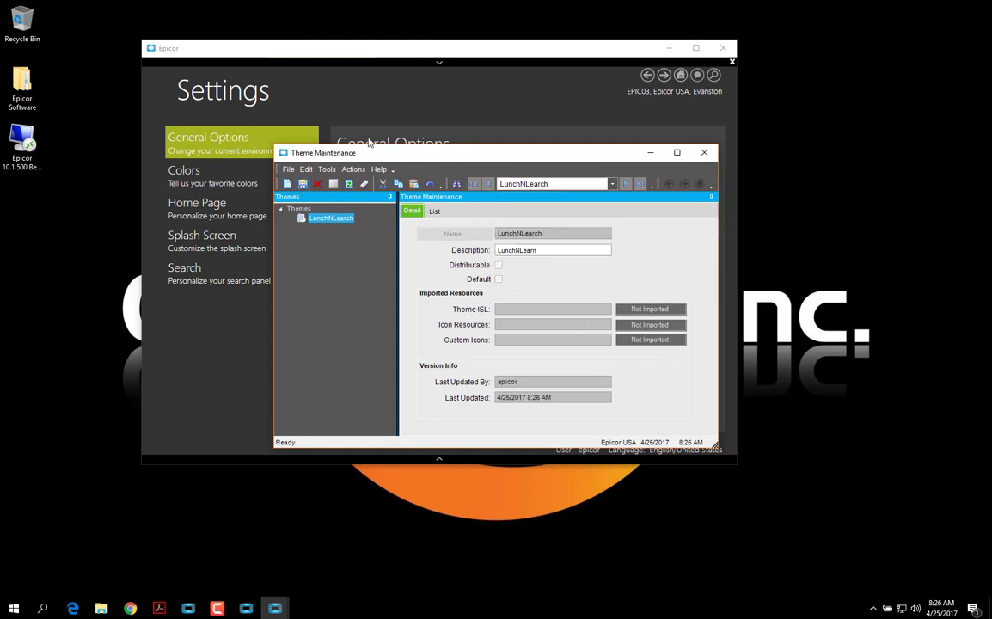
Import InspiredLNL.isl as the LunchNLearch theme's styles and acknowledge the success message
left_click(353, 170)
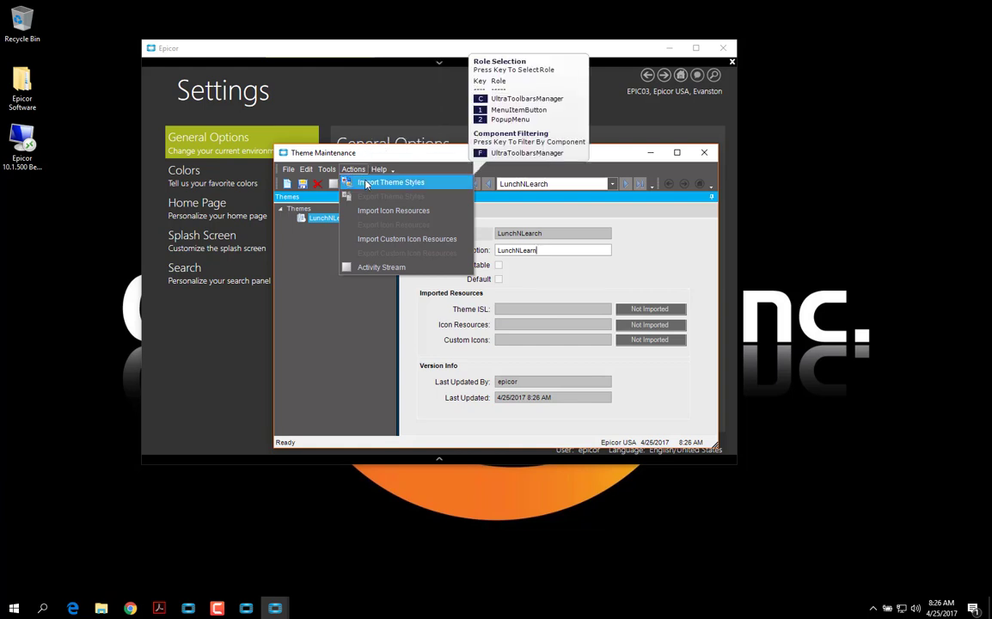
left_click(366, 183)
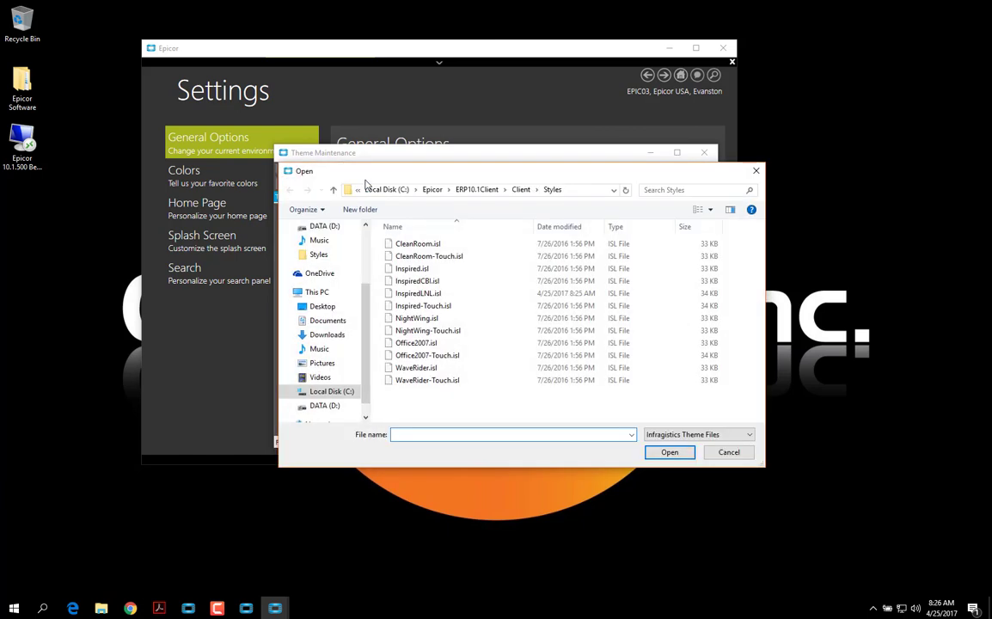
left_click(419, 293)
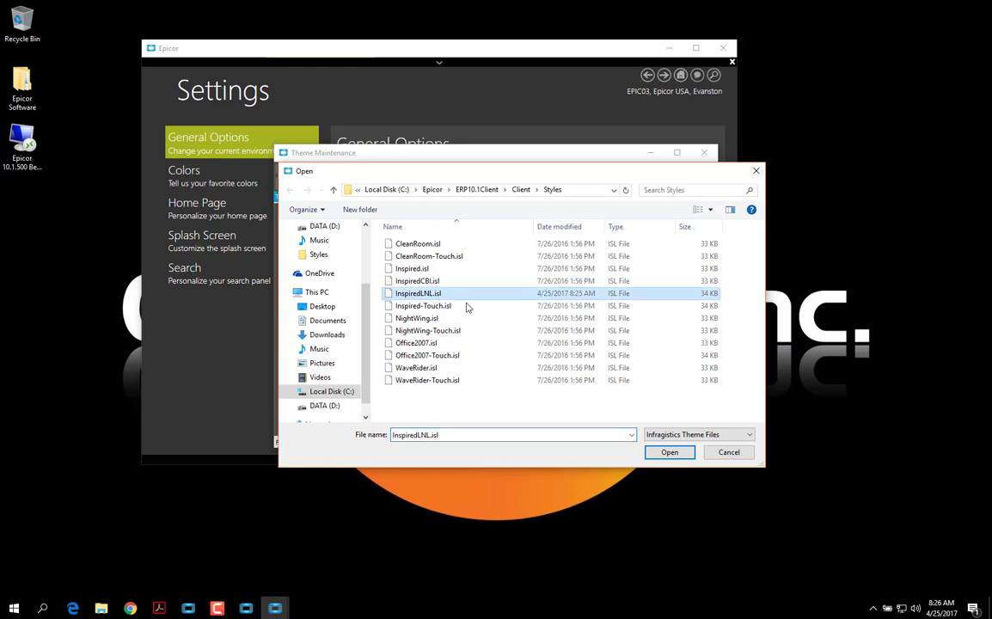
left_click(669, 452)
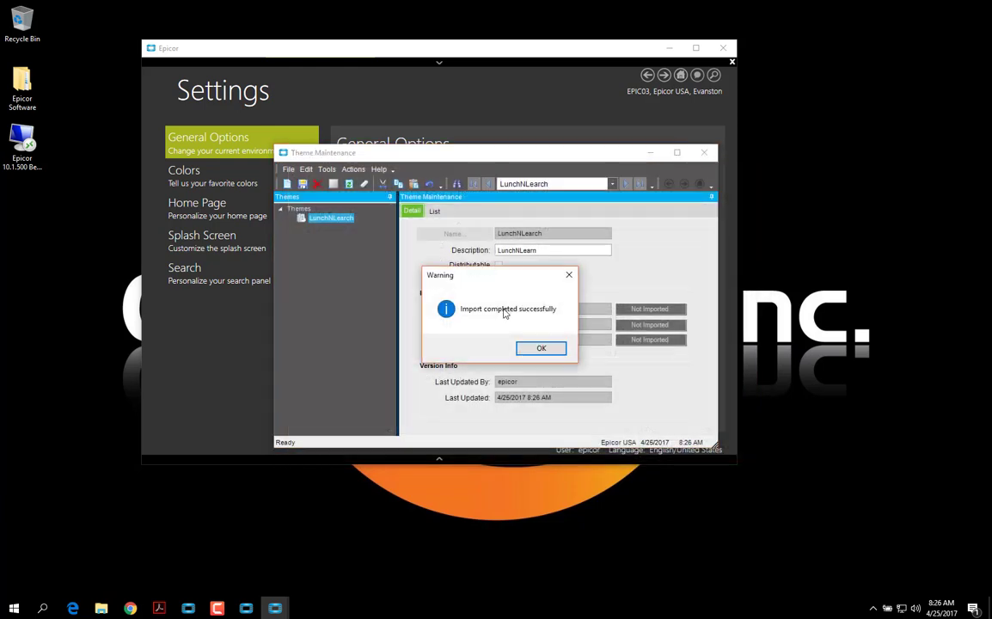
left_click(541, 350)
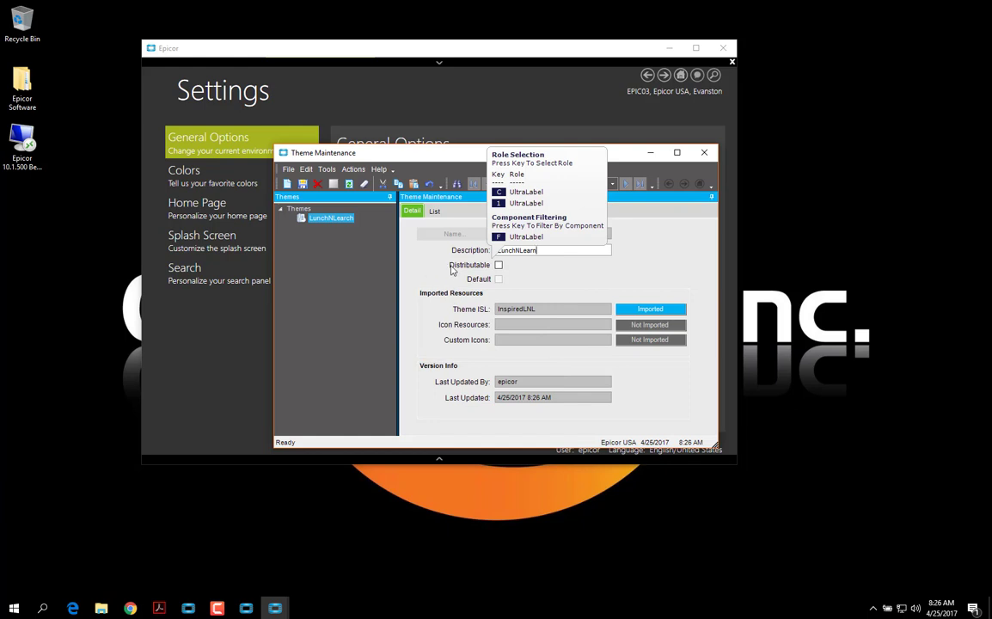
Mark LunchNLearch as Distributable and Default Theme, save it, and go back Home
left_click(499, 266)
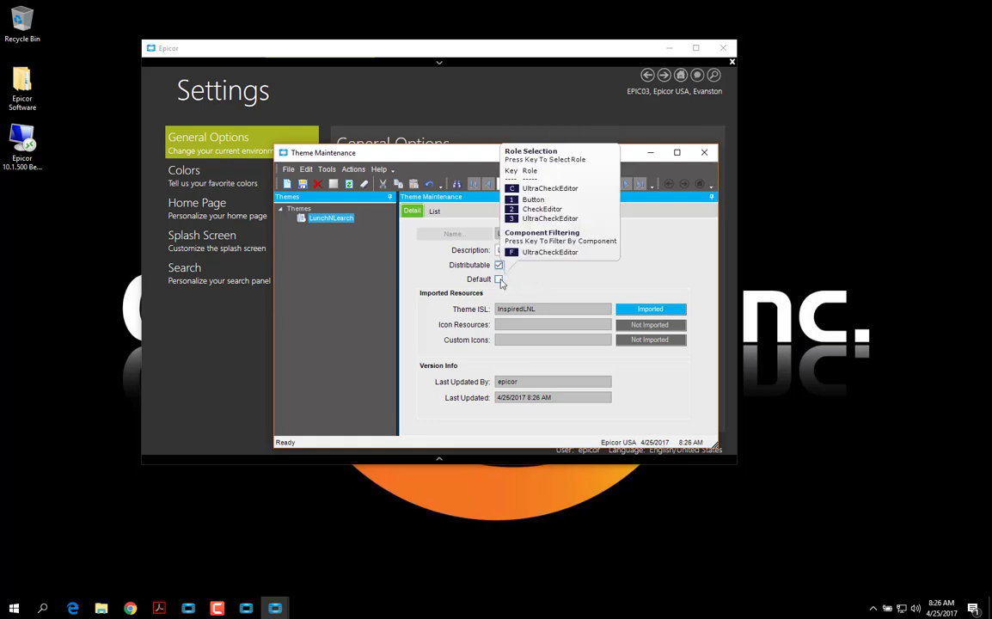
left_click(499, 279)
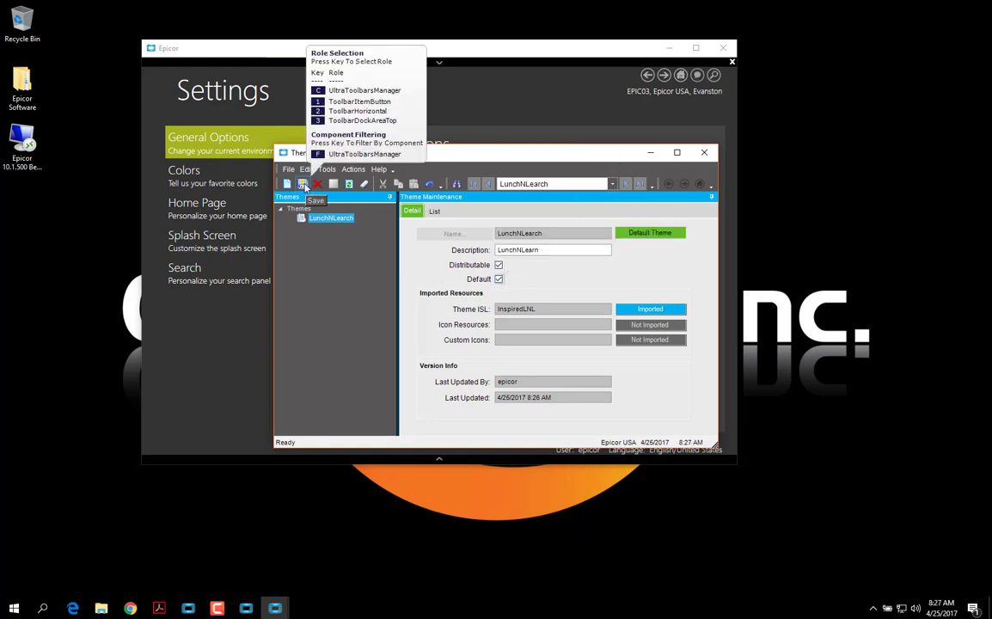
left_click(704, 152)
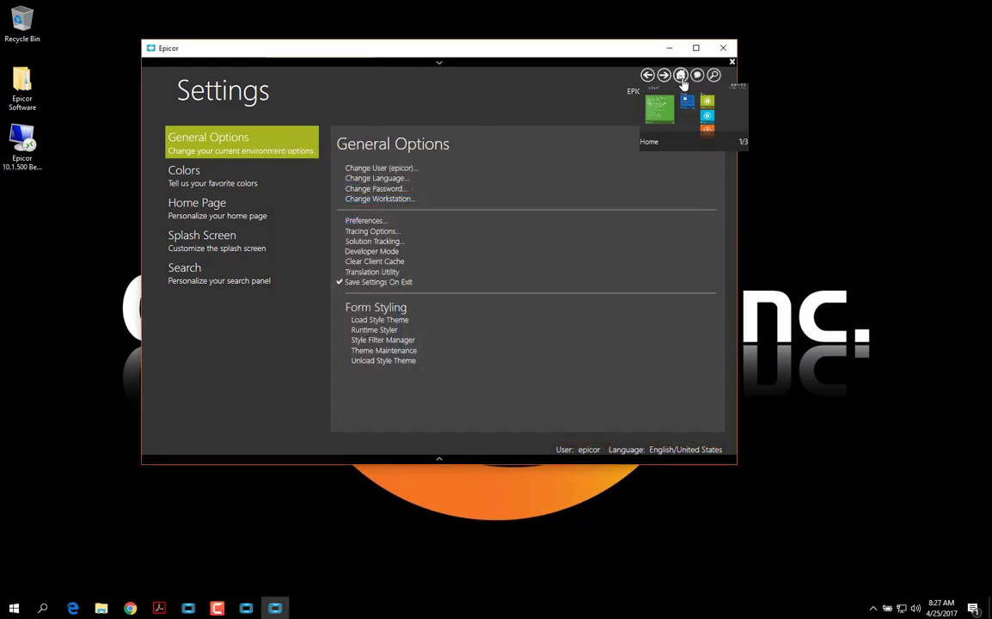
left_click(680, 77)
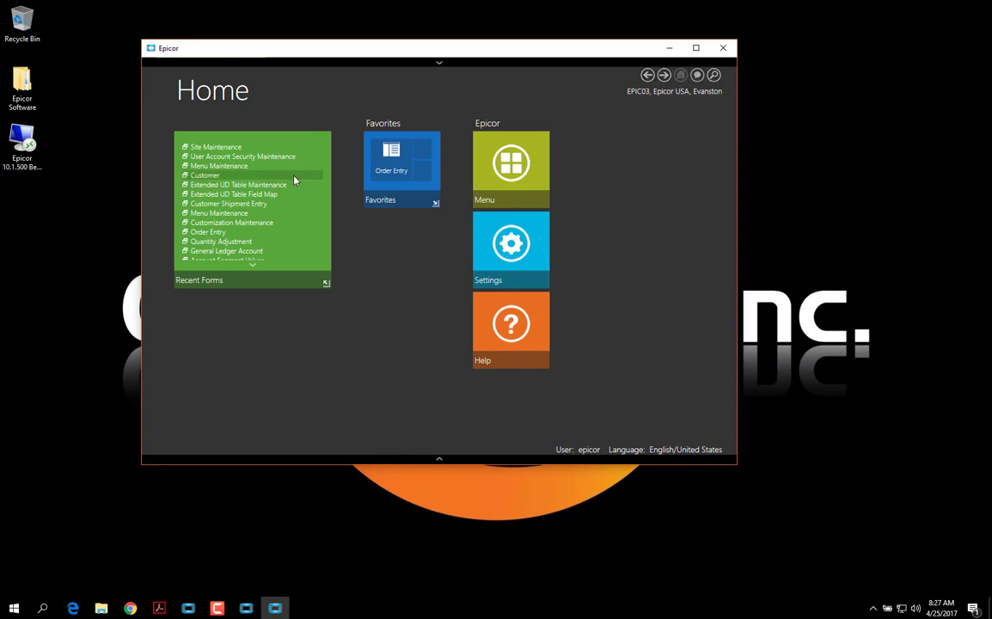
left_click(207, 176)
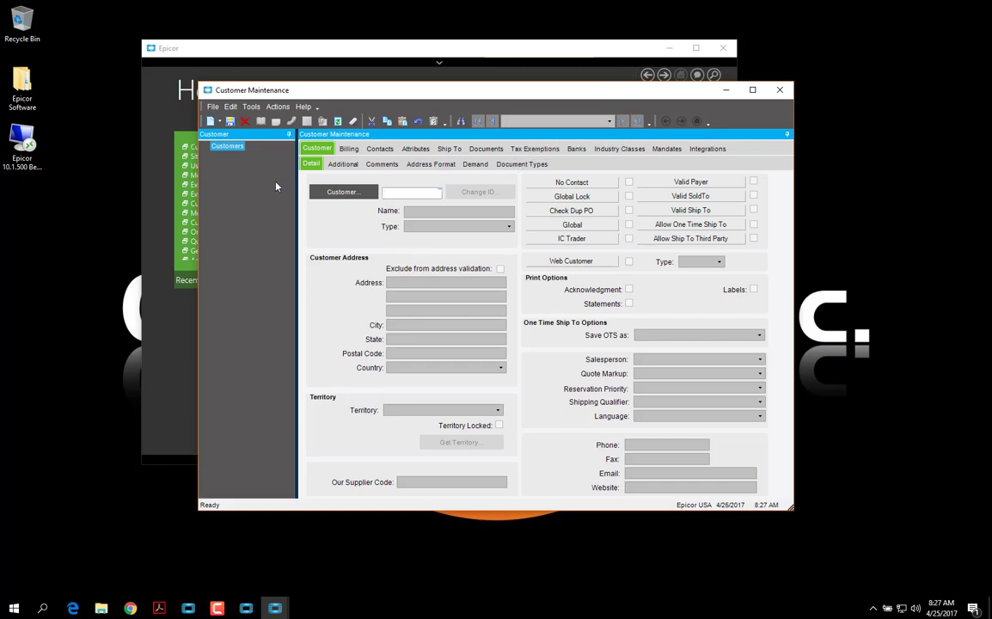
left_click(780, 89)
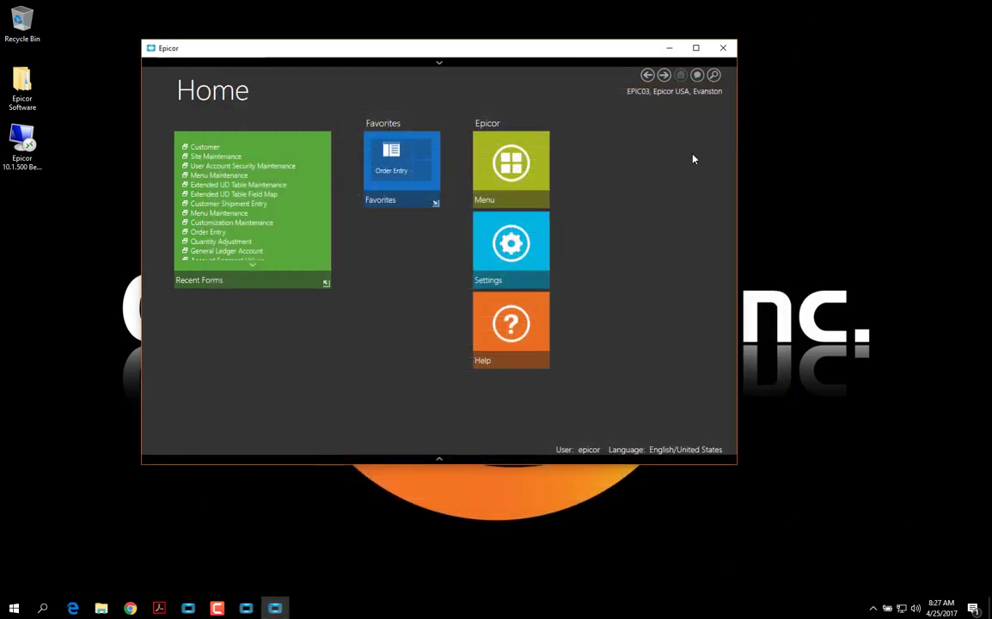
From the main menu, collapse the Evanston site and switch to the Chicago site
left_click(515, 172)
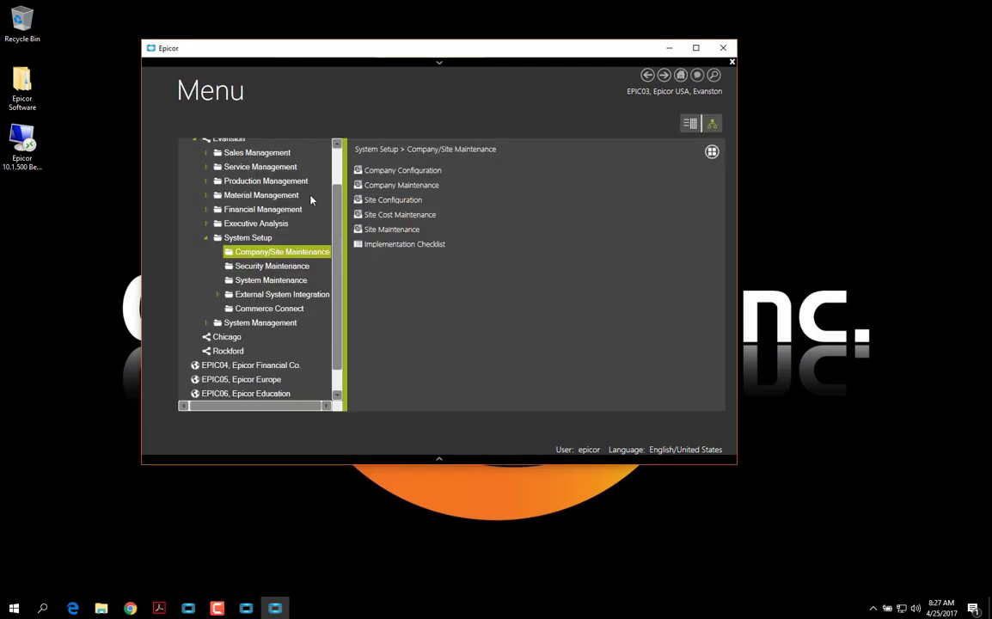
scroll(215, 196, "up", 2)
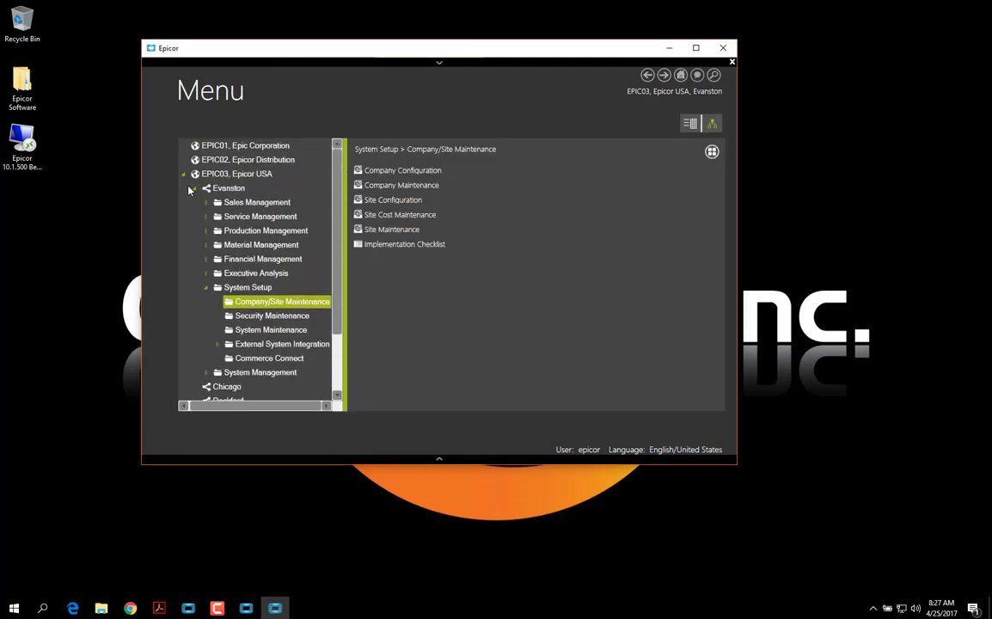
left_click(194, 188)
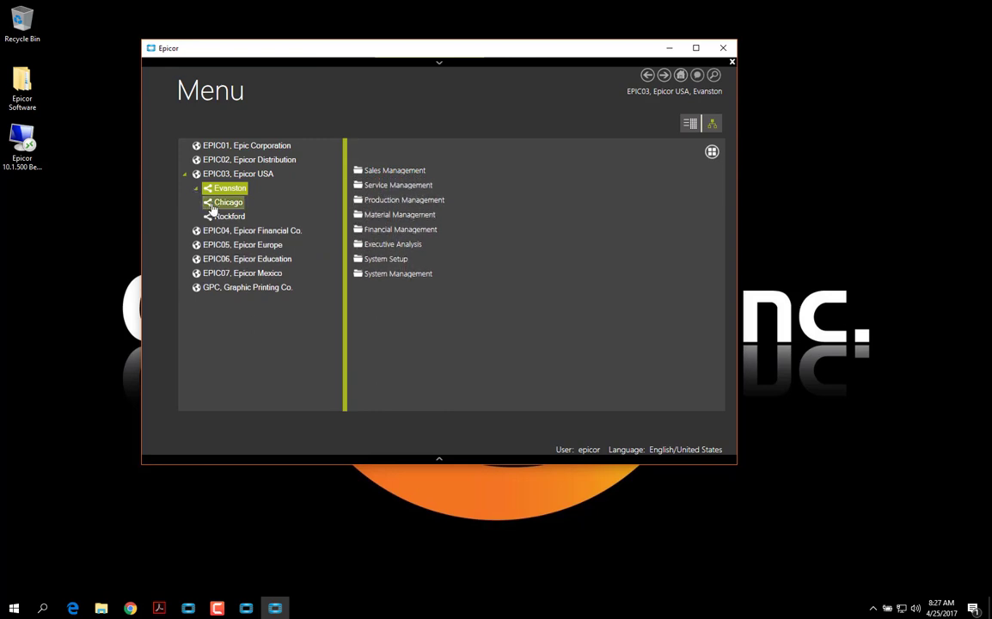
left_click(211, 206)
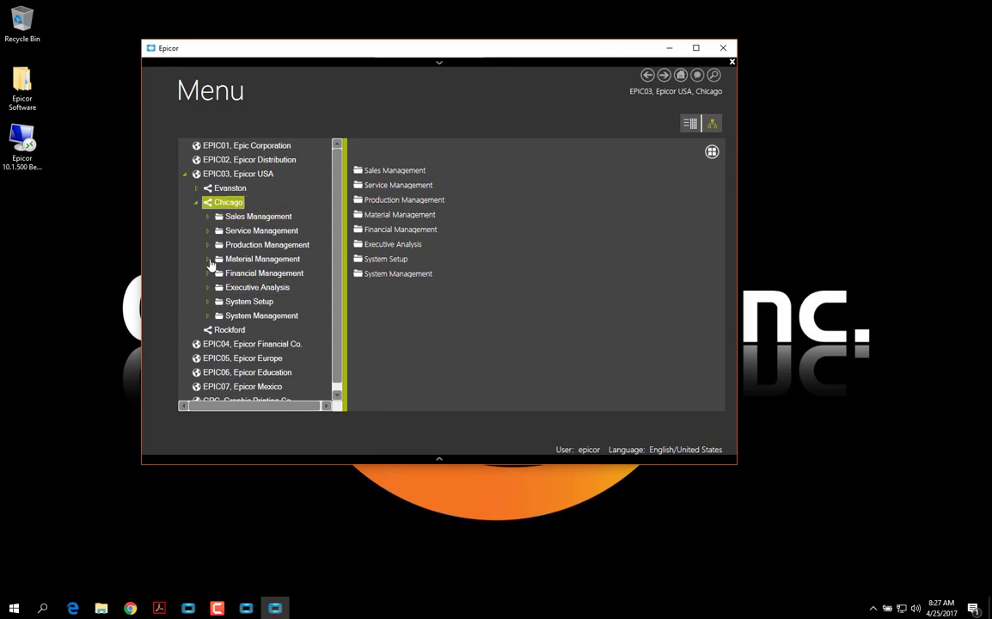
Open Job Entry from Production Management > Job Management > General Operations, check the orange tree panel, then close it
left_click(207, 245)
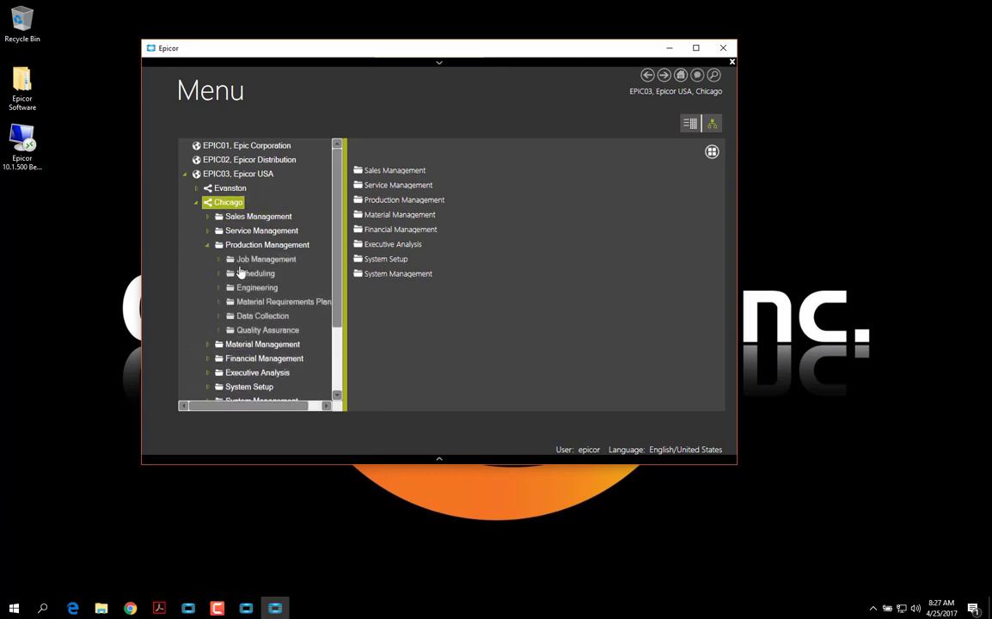
left_click(258, 262)
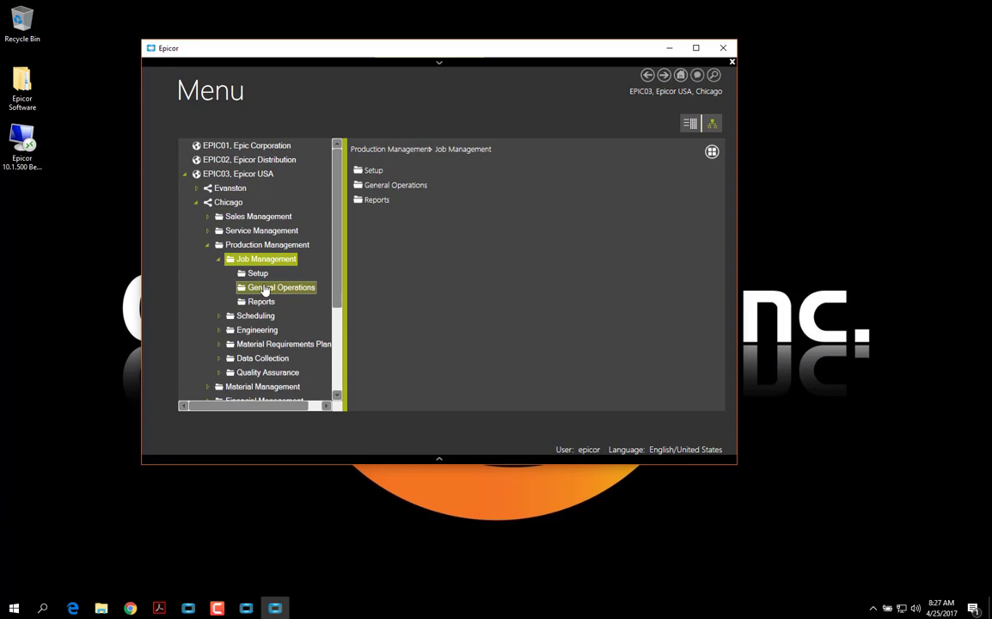
left_click(271, 289)
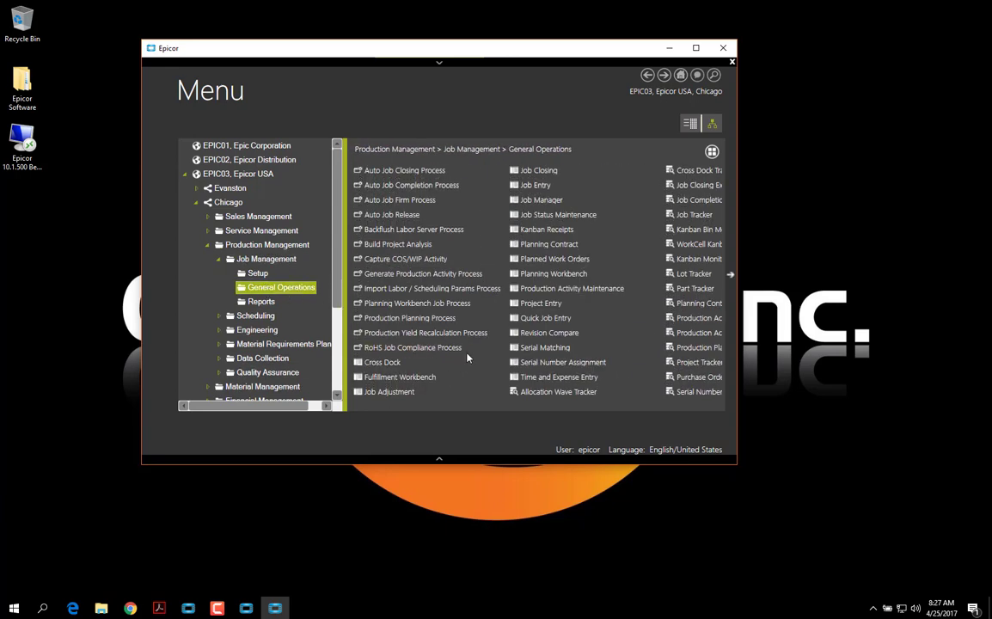
left_click(534, 185)
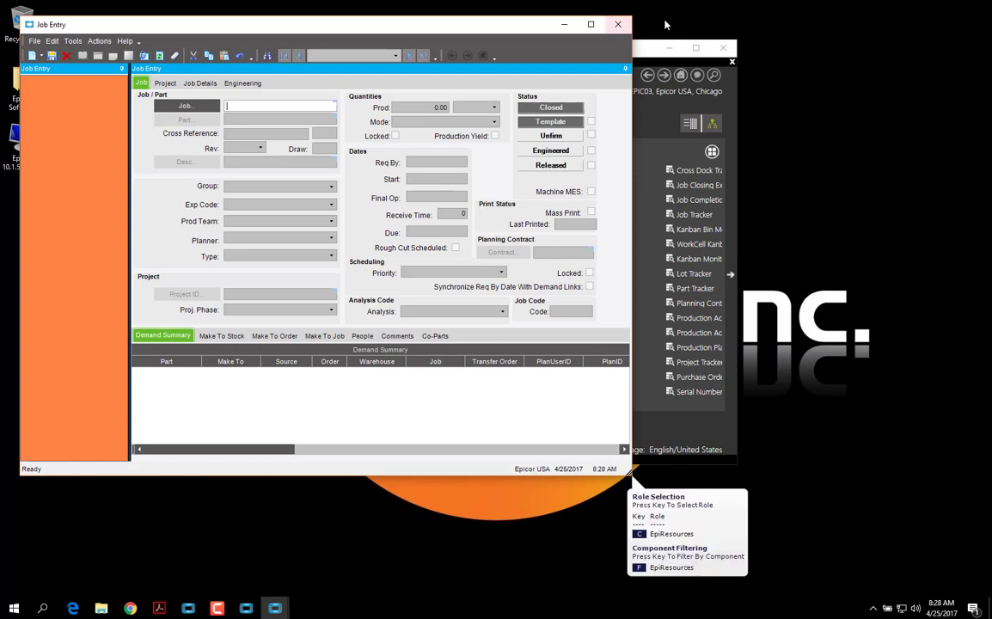
left_click(619, 25)
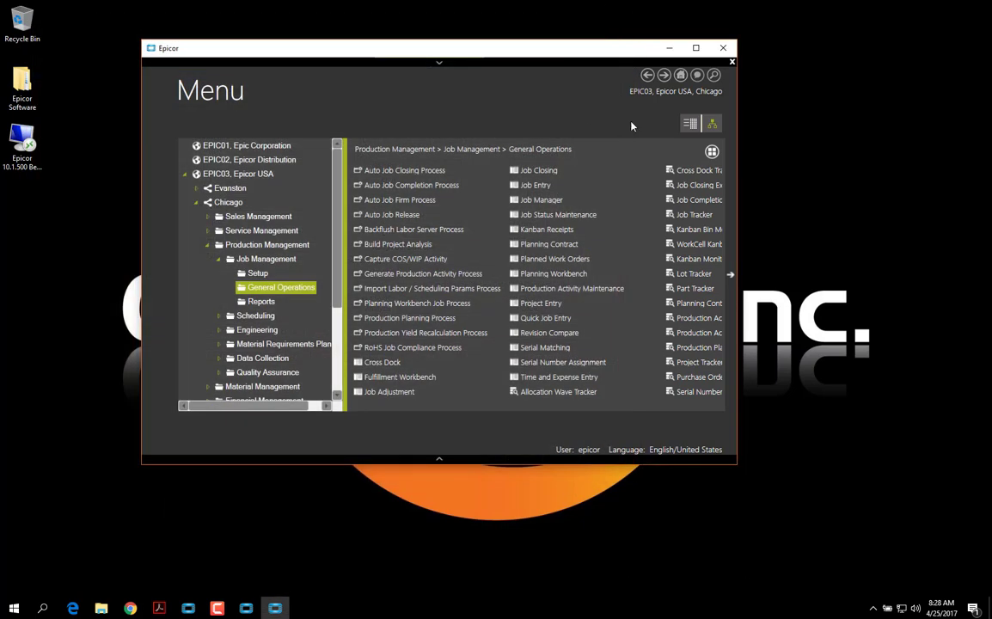